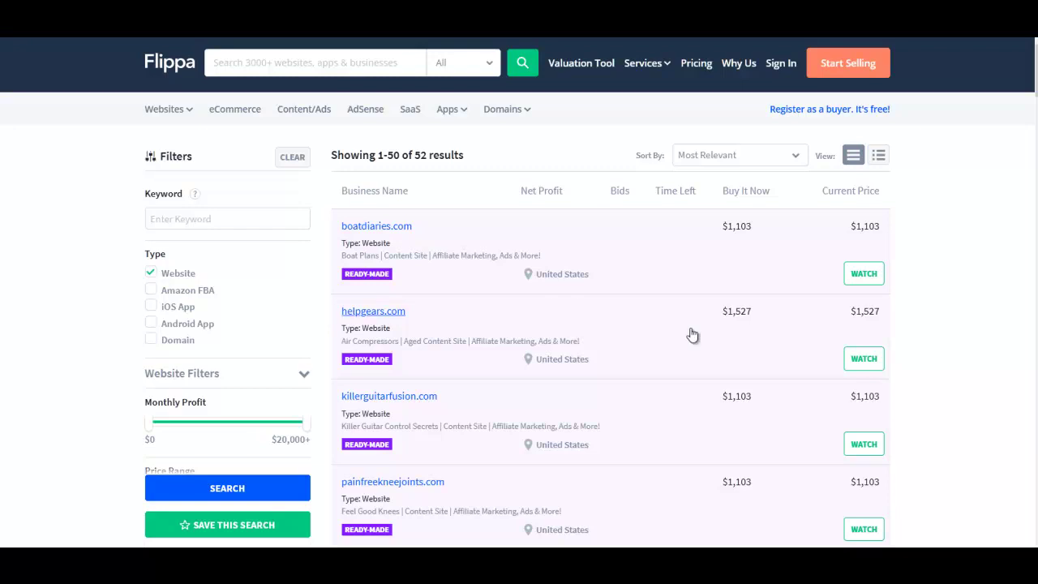
- Open the helpgears.com listing and review its description, price and site overview
click(396, 316)
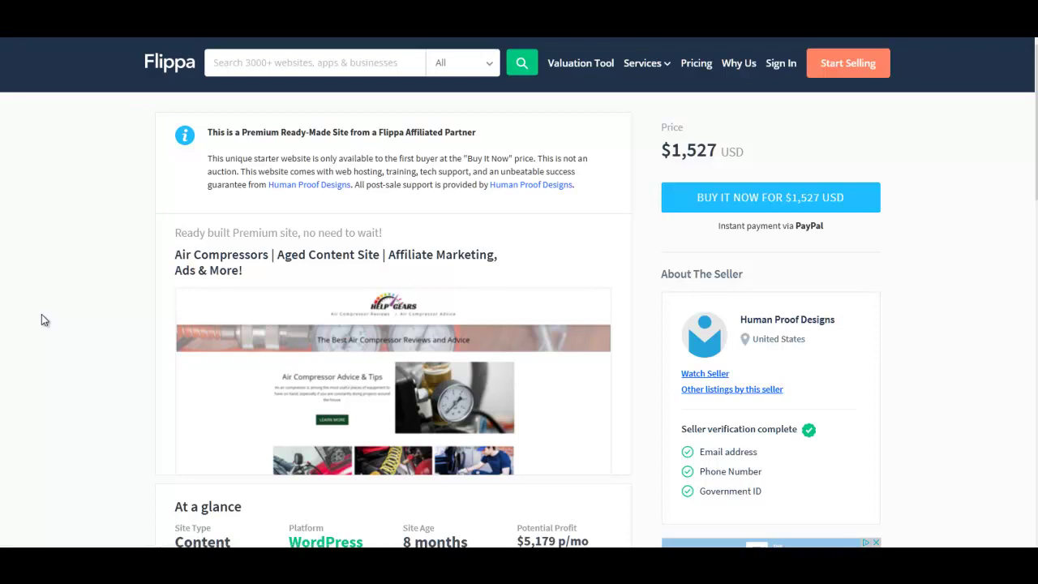
scroll(41, 315, down, 1)
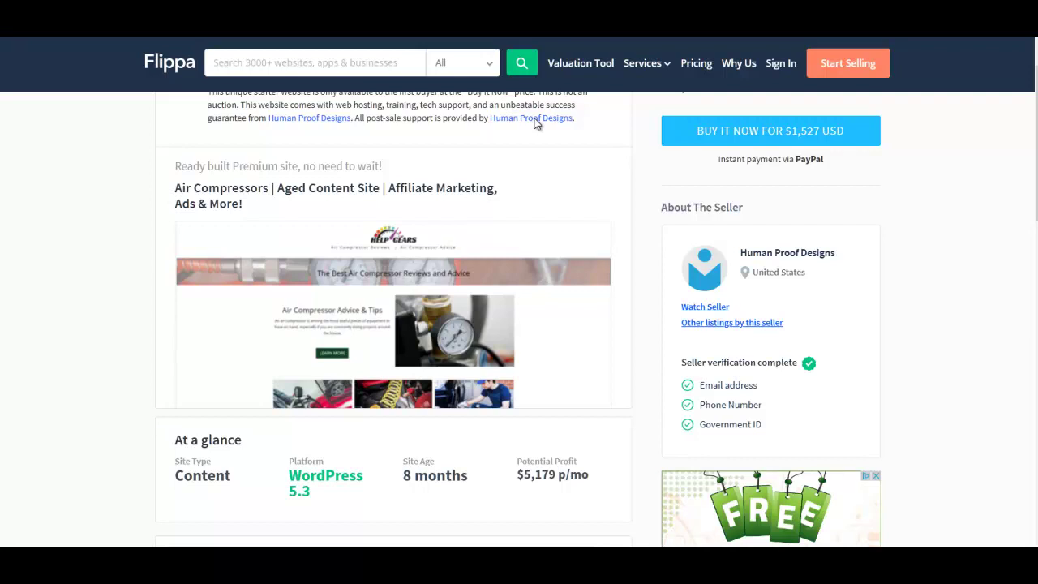
- Switch to the Crossfit Blogger WordPress admin and, in Search & Replace, select Content, GUID, Titles, Excerpts and Metadata as search fields
key(ctrl+Tab)
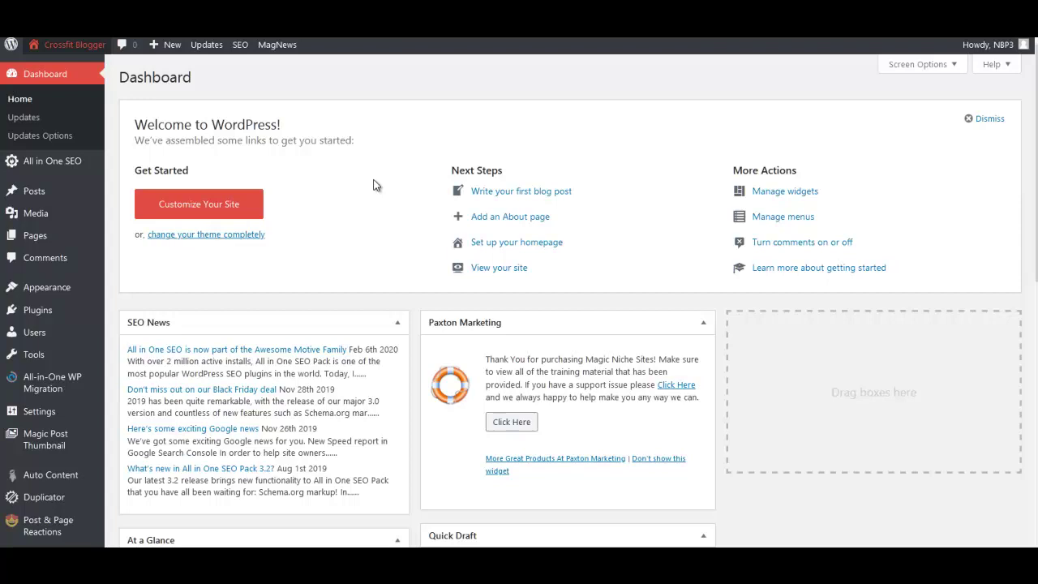
mouse_move(40, 360)
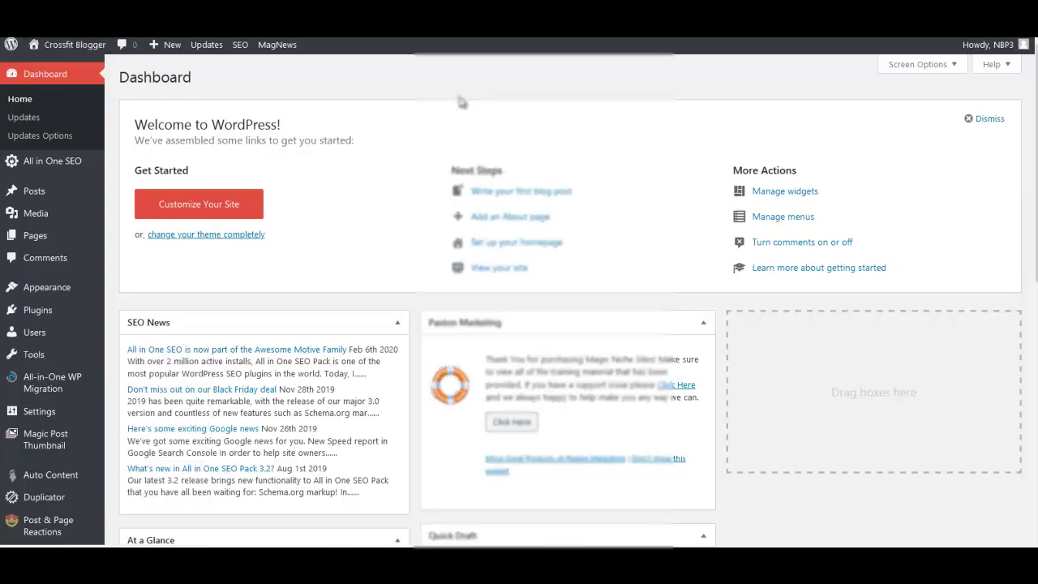
scroll(446, 162, down, 3)
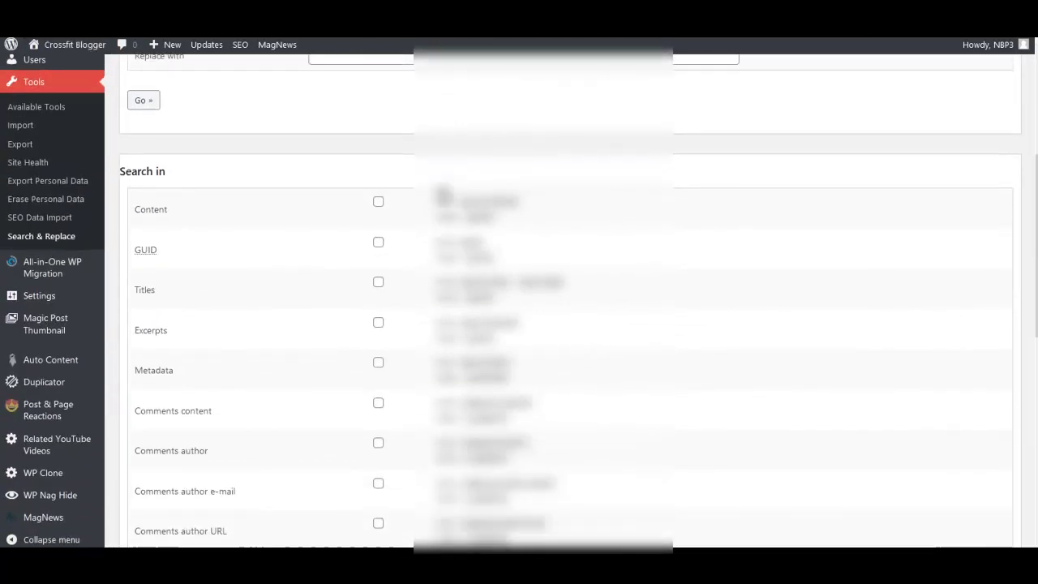
scroll(444, 192, down, 2)
click(377, 96)
click(378, 137)
click(379, 177)
click(377, 216)
click(377, 258)
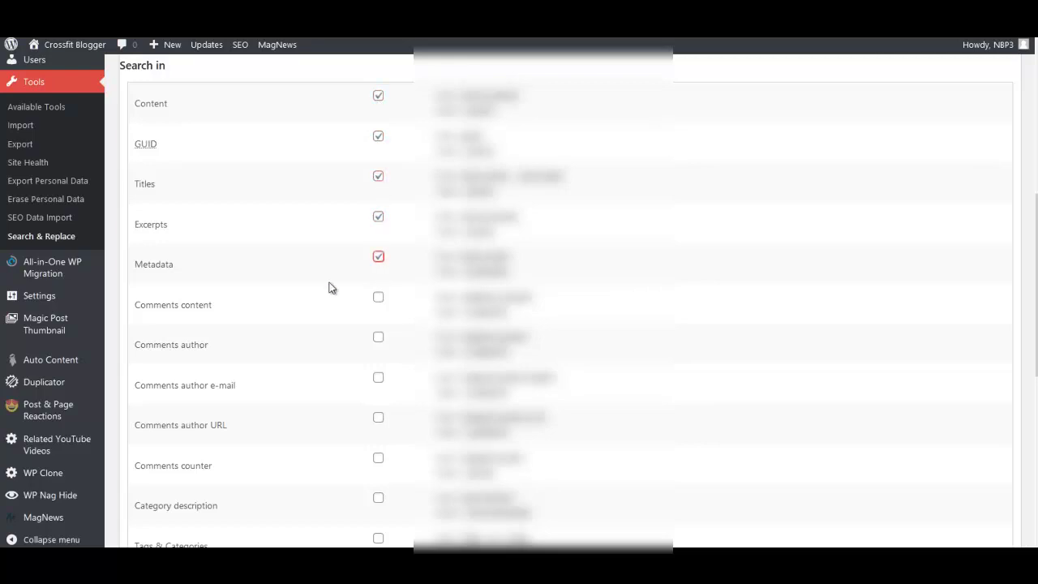
- Run Search & Replace on the selected fields with yourid-20 as the search text and onlythebest23-20 as the replacement
scroll(317, 295, down, 5)
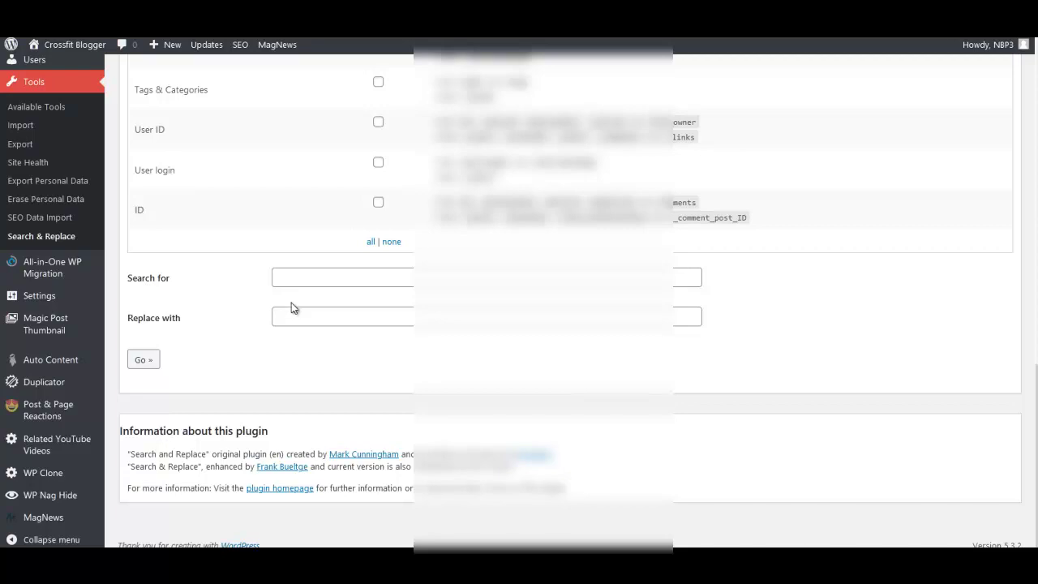
text(yourid-20)
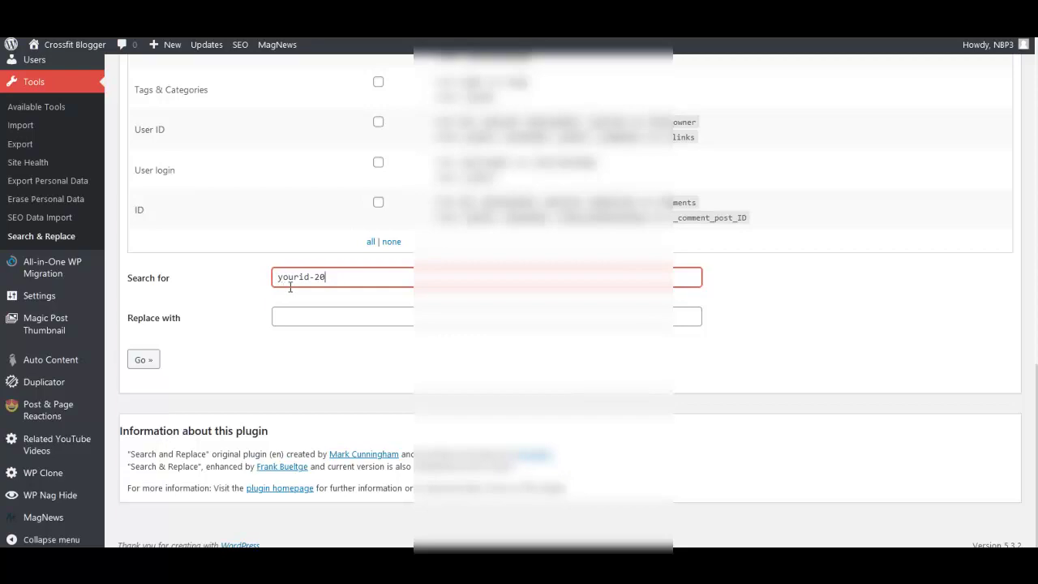
drag(326, 277, 276, 276)
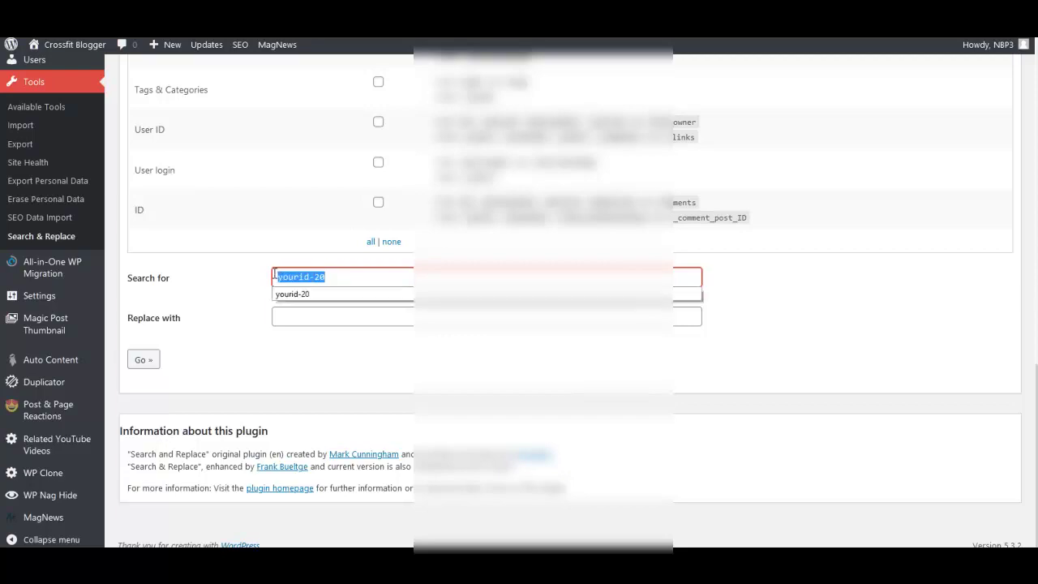
click(254, 276)
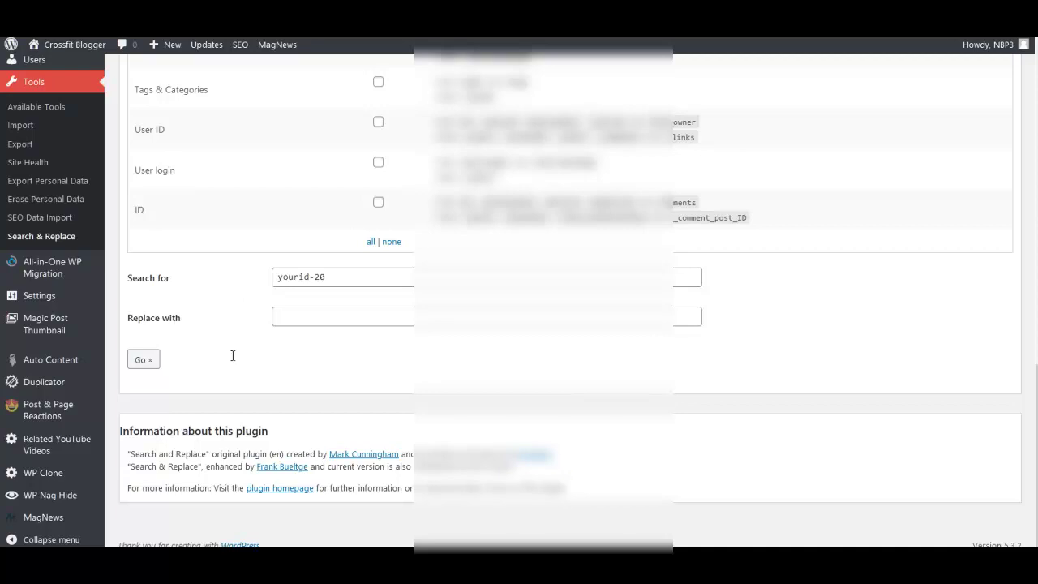
text(onlythebest23-20)
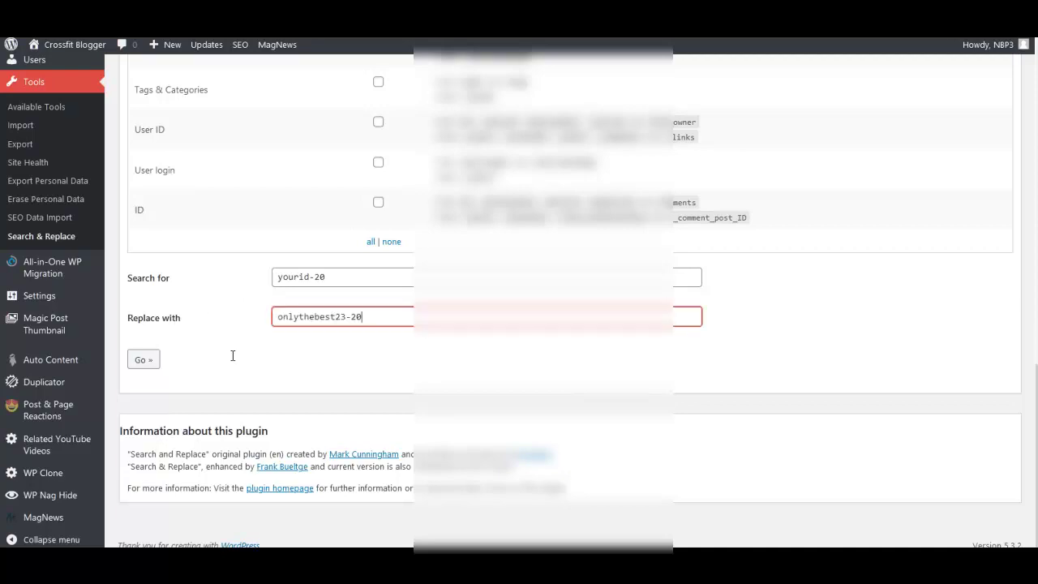
click(145, 361)
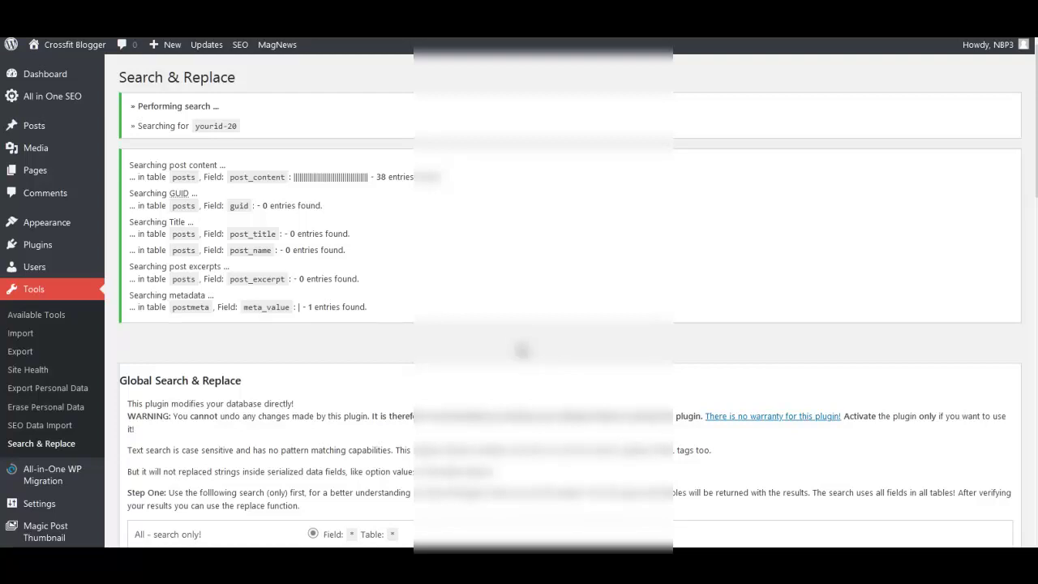
- Select Content, GUID, Titles, Excerpts and Metadata again as the fields for another search and replace
scroll(541, 351, down, 6)
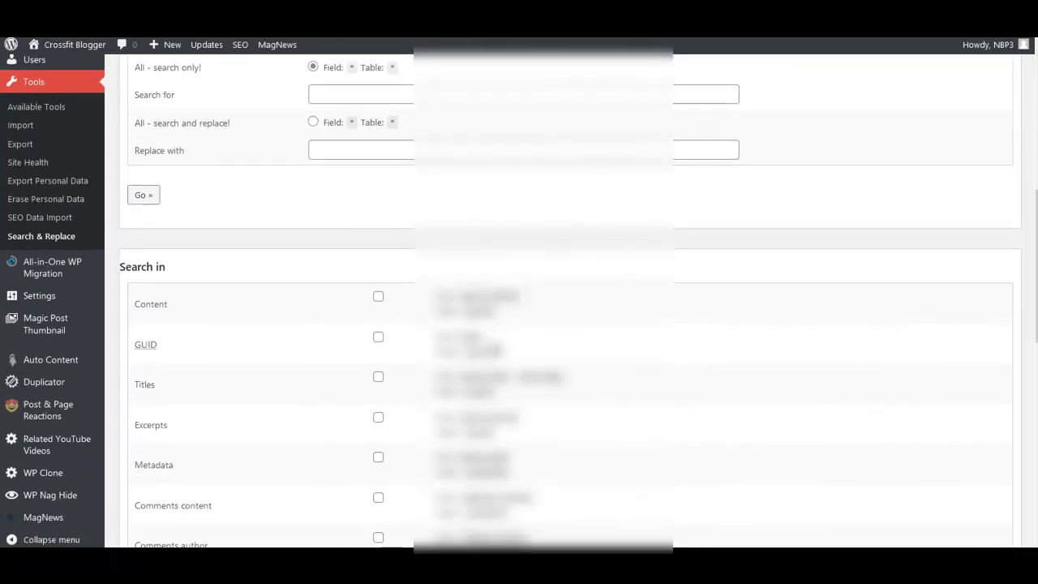
scroll(378, 267, down, 1)
click(378, 231)
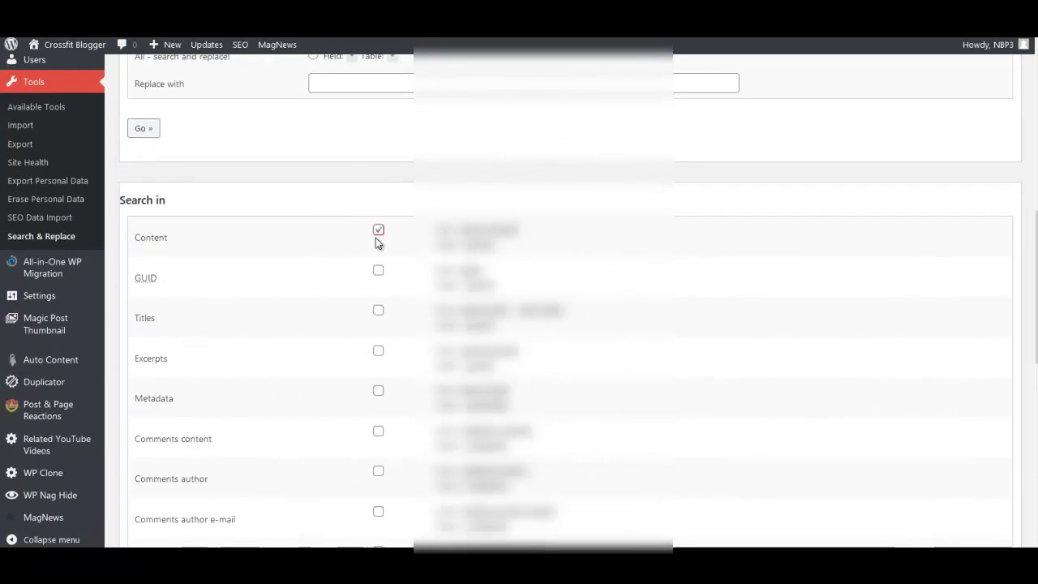
click(378, 311)
click(378, 352)
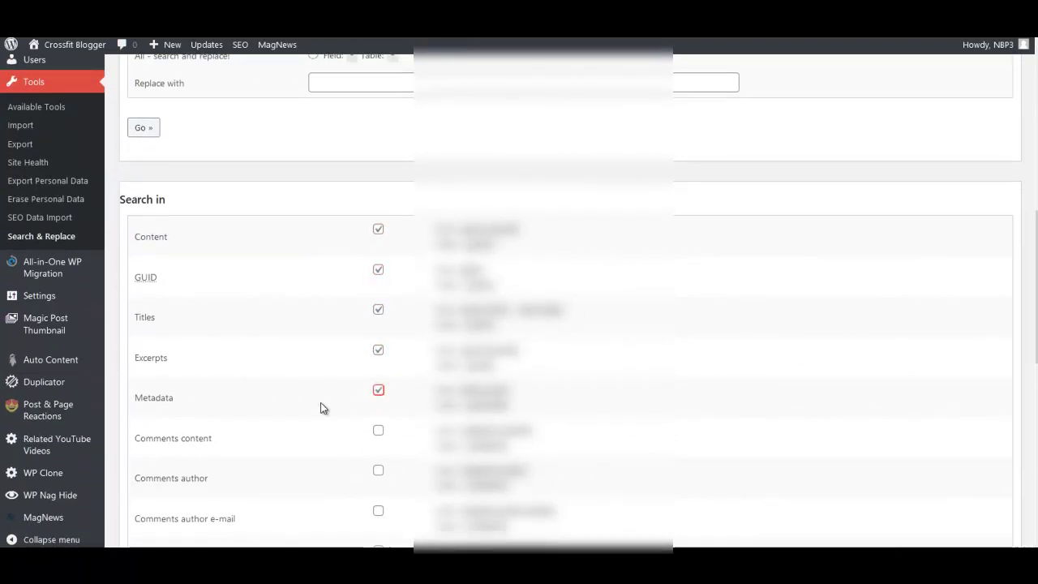
- Enter yourcbid as the search text and paste the ClickBank ID as its replacement
scroll(321, 406, down, 7)
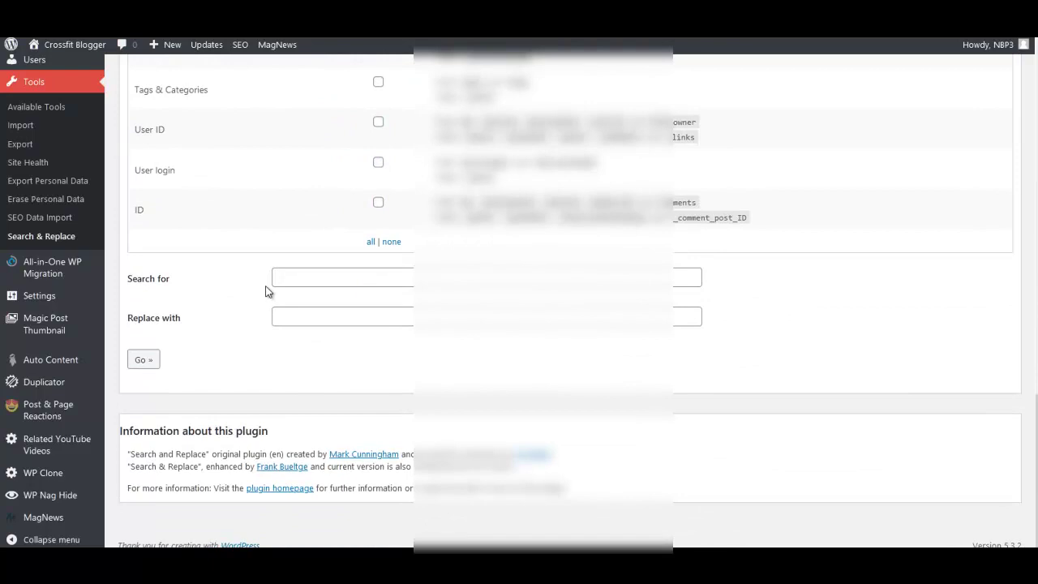
click(274, 283)
text(yourcbid)
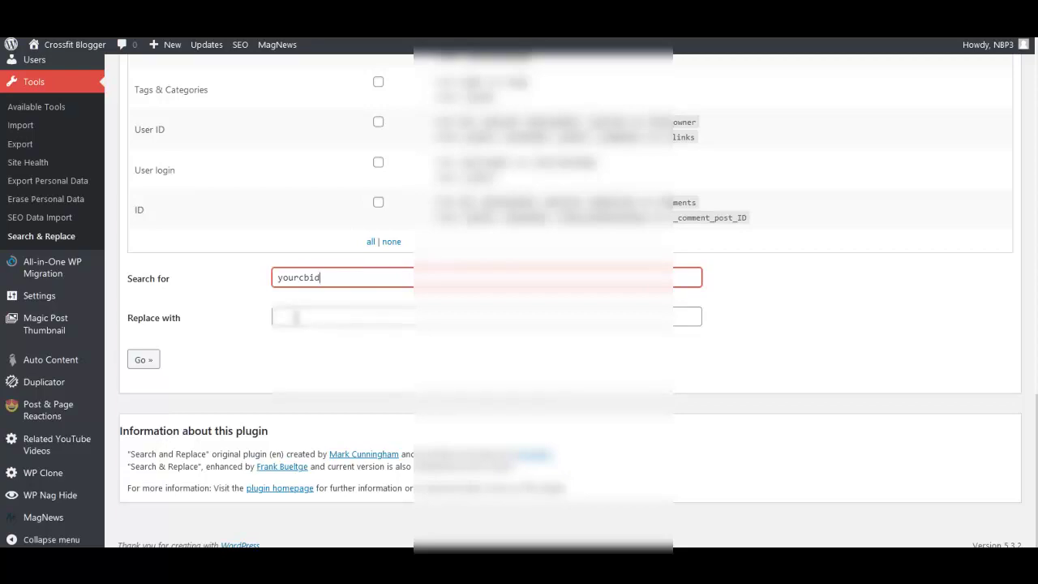
click(280, 317)
key(ctrl+v)
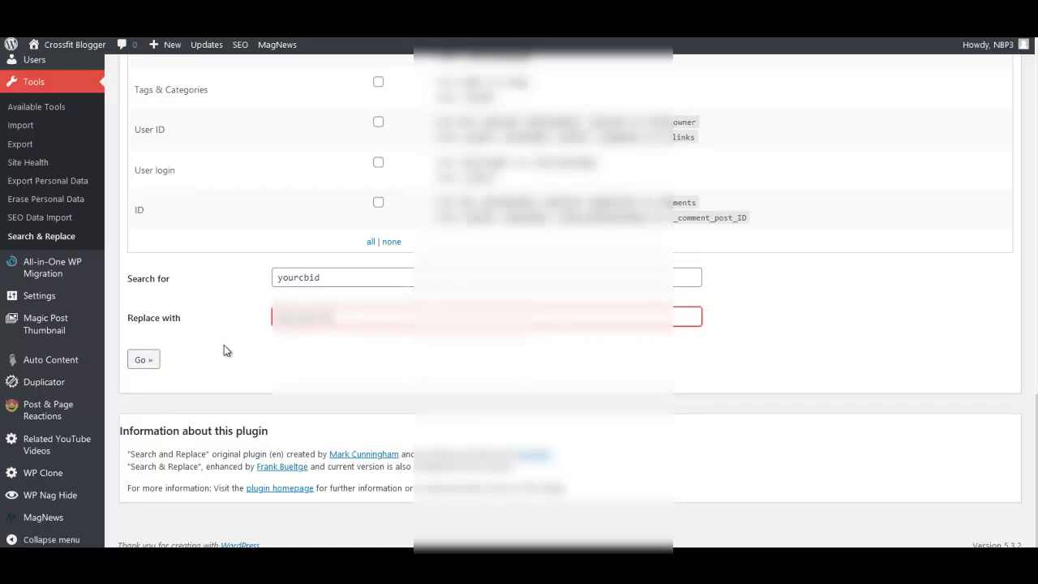
- Review the live Crossfit Blogger homepage, from its sidebar banner ad to the Shop Related Products section
scroll(224, 349, up, 4)
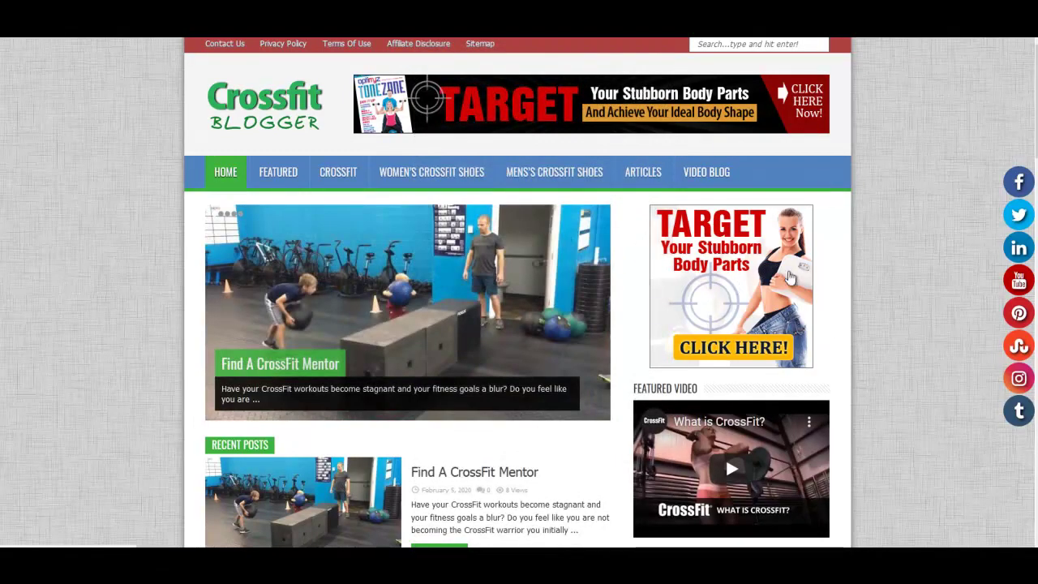
scroll(838, 301, down, 3)
scroll(850, 178, up, 1)
scroll(848, 202, down, 7)
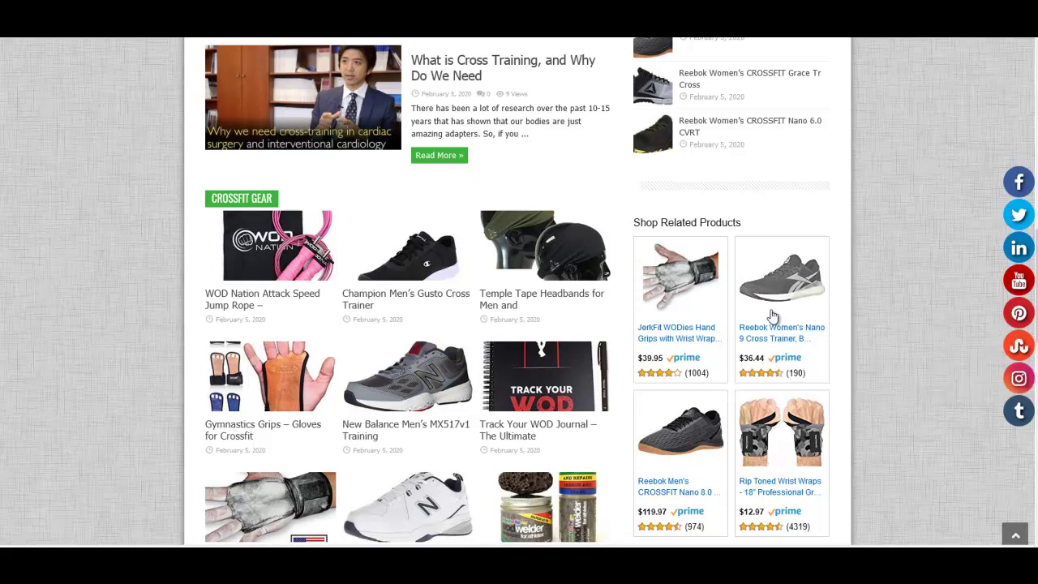
scroll(771, 334, up, 1)
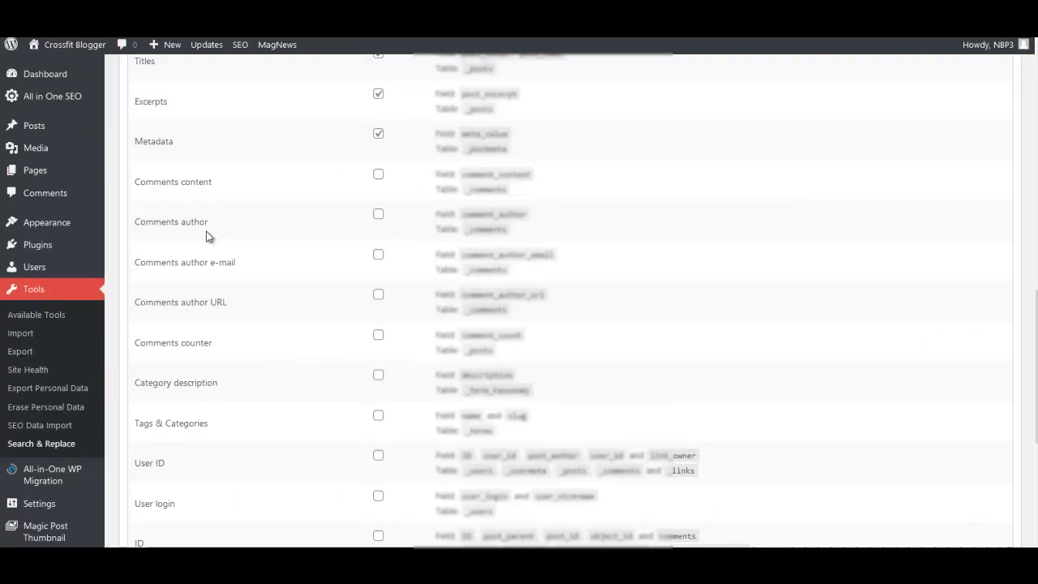
- Open the site's Widgets settings in the WordPress admin
mouse_move(75, 231)
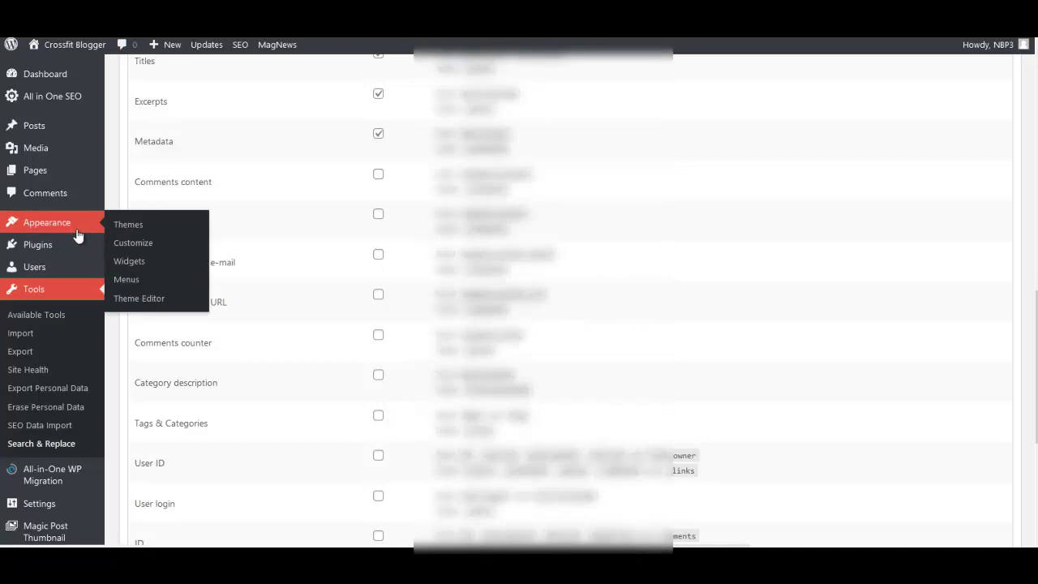
click(129, 261)
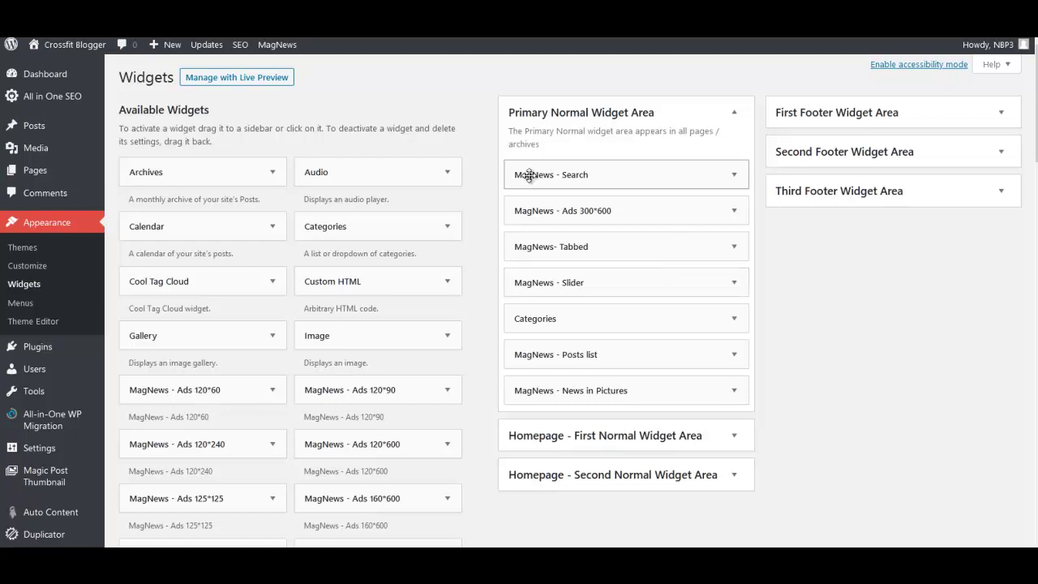
scroll(802, 446, down, 1)
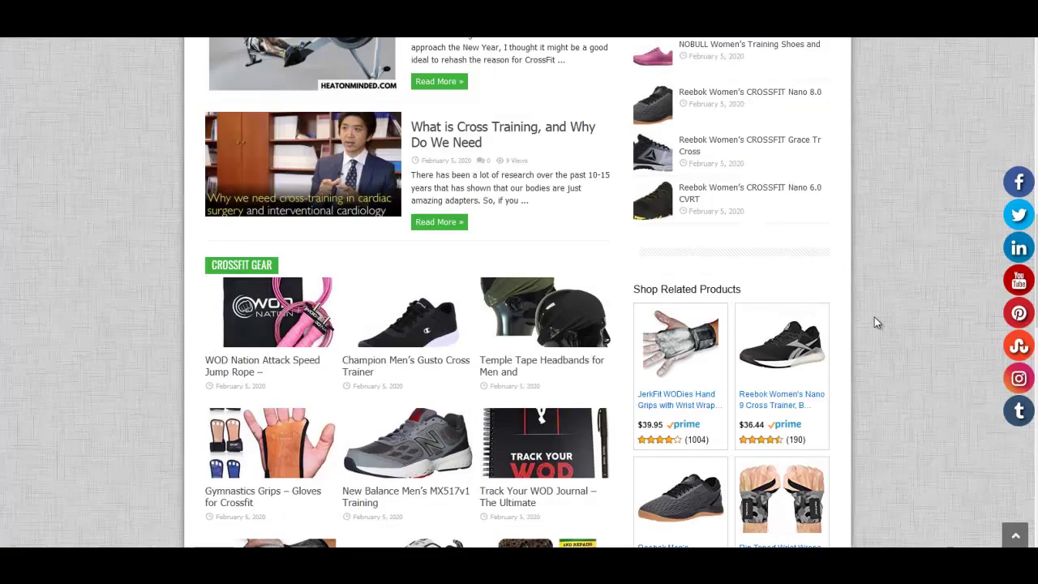
- Check the live homepage's sidebar, and expand the Homepage - First Normal Widget Area to examine its widgets
scroll(876, 322, up, 5)
scroll(767, 424, up, 4)
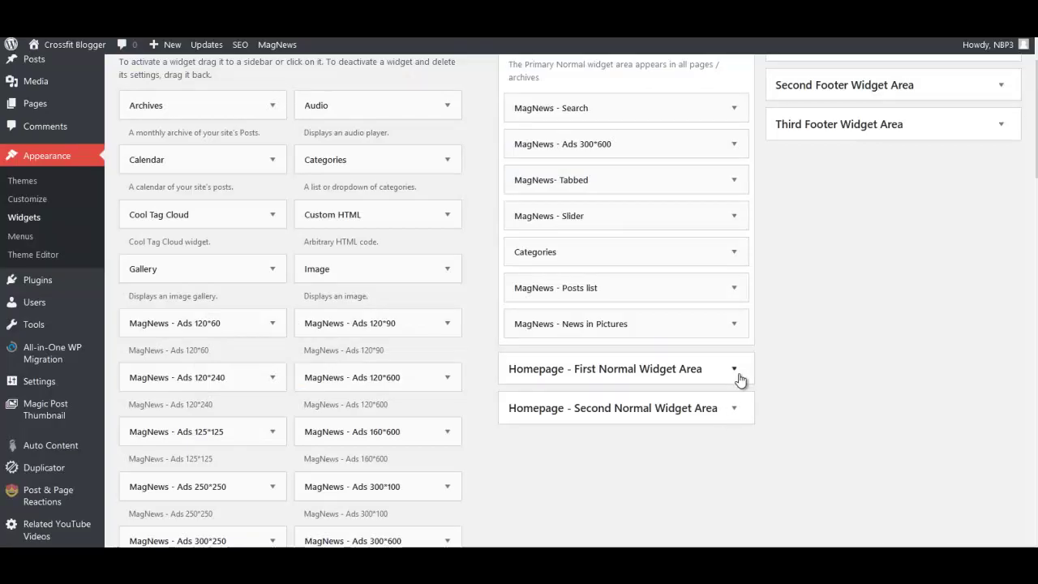
click(734, 368)
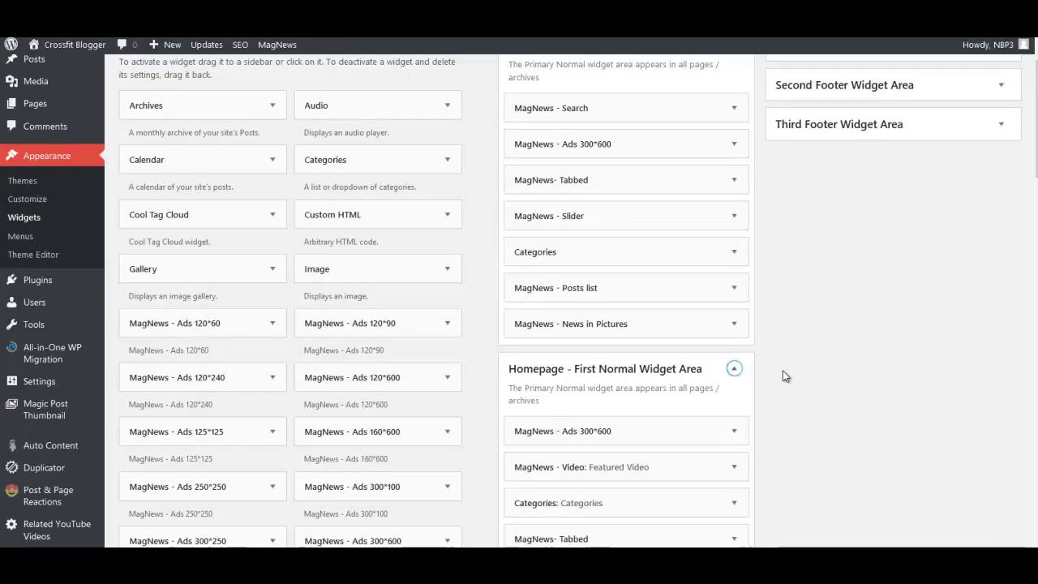
scroll(779, 375, down, 3)
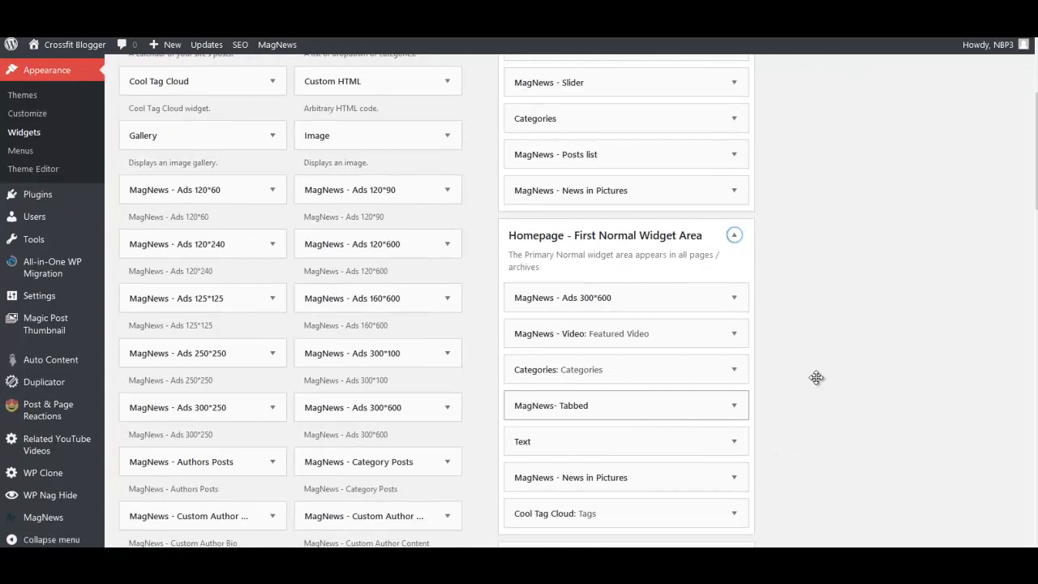
scroll(815, 377, up, 5)
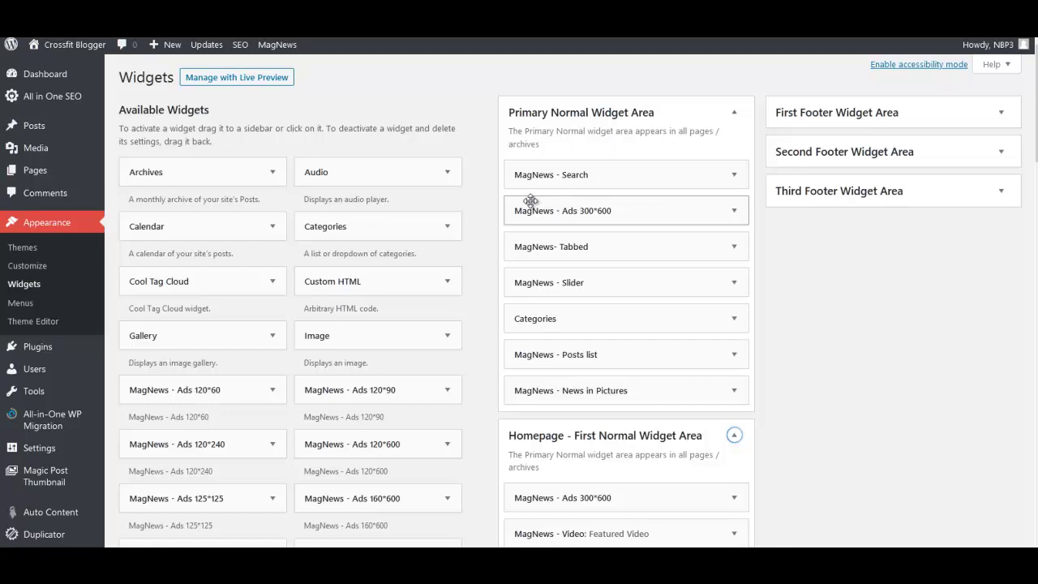
- Expand the MagNews - Ads 300*600 widget in the Primary Normal Widget Area and highlight yourcbid in its enlarged ad code box
click(734, 210)
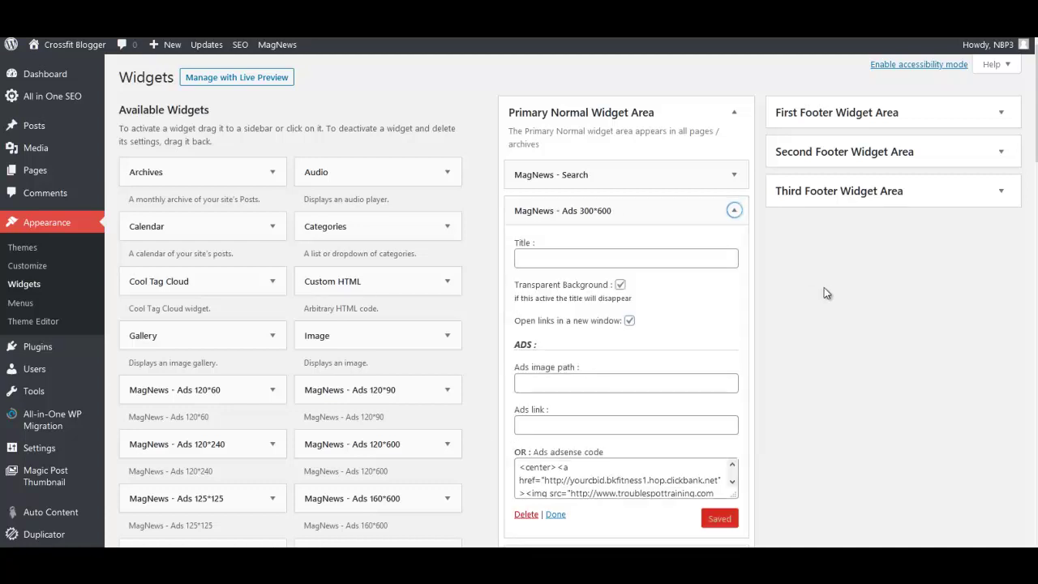
scroll(818, 299, down, 1)
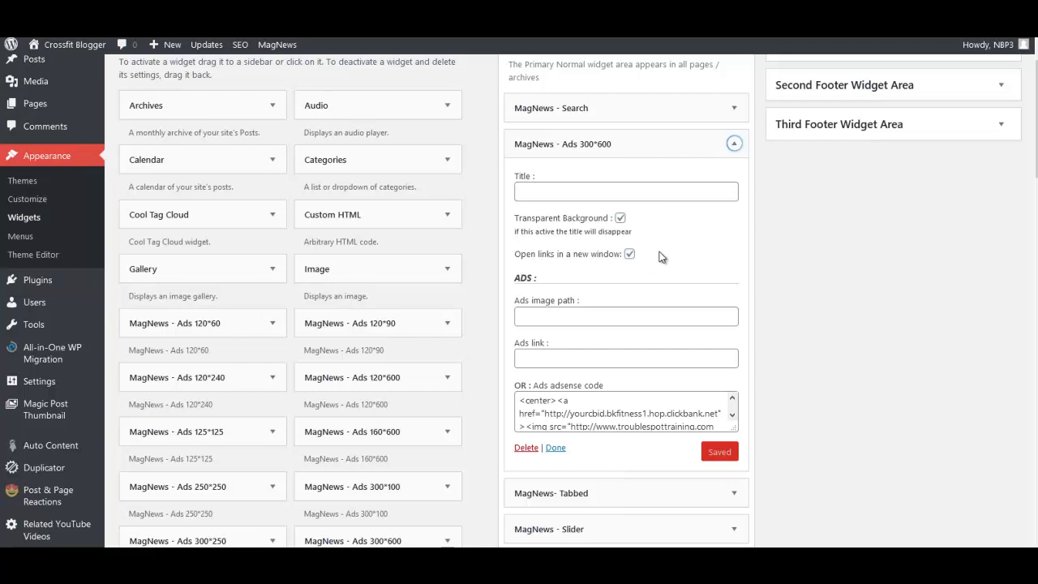
scroll(664, 259, down, 2)
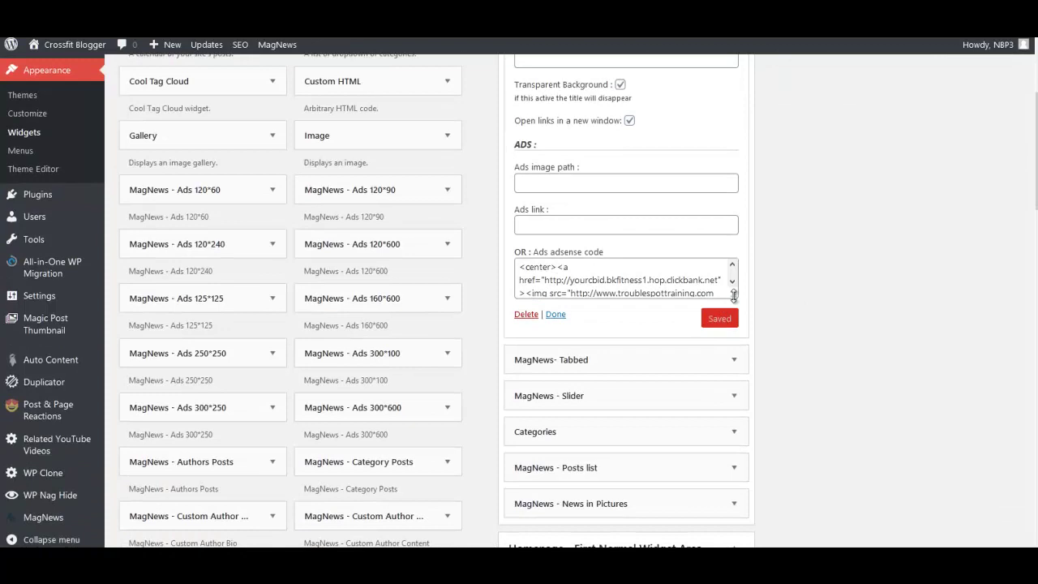
drag(733, 293, 740, 403)
click(586, 281)
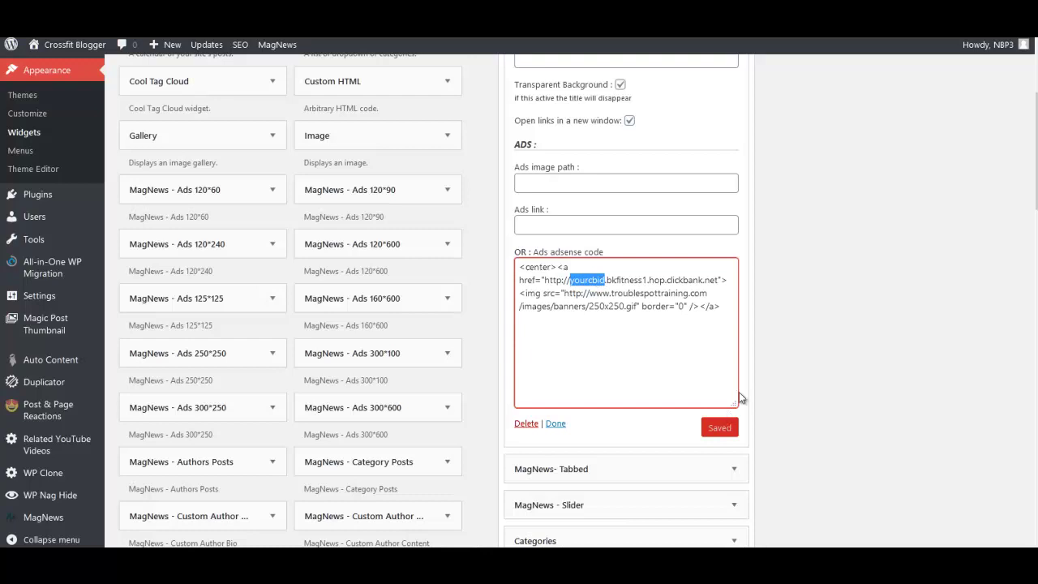
key(F5)
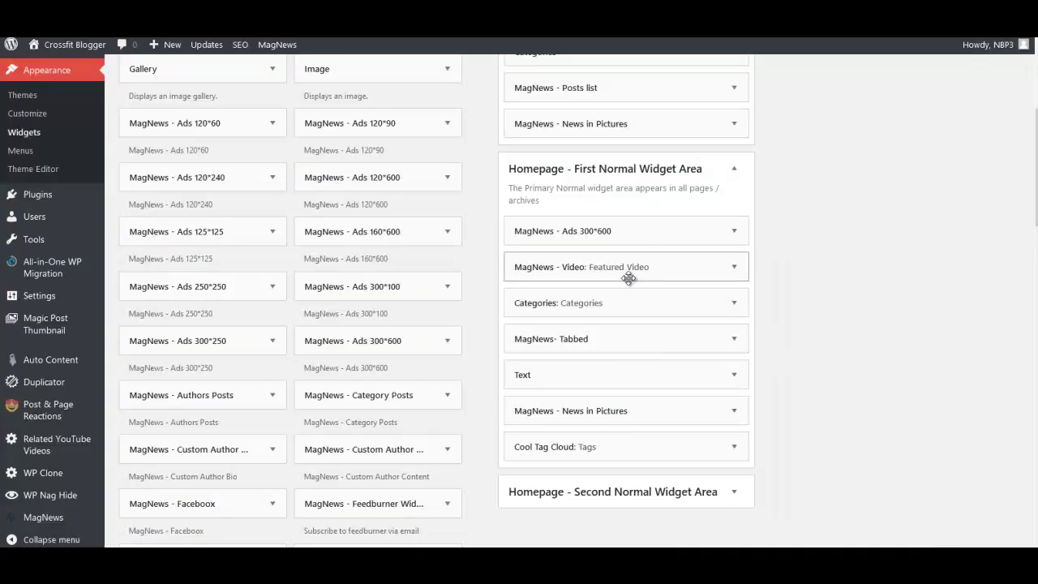
- Expand the MagNews - Ads 300*600 widget in the Homepage - First Normal Widget Area, highlight part of yourcbid in its ad code, and collapse it
click(736, 231)
scroll(790, 361, down, 3)
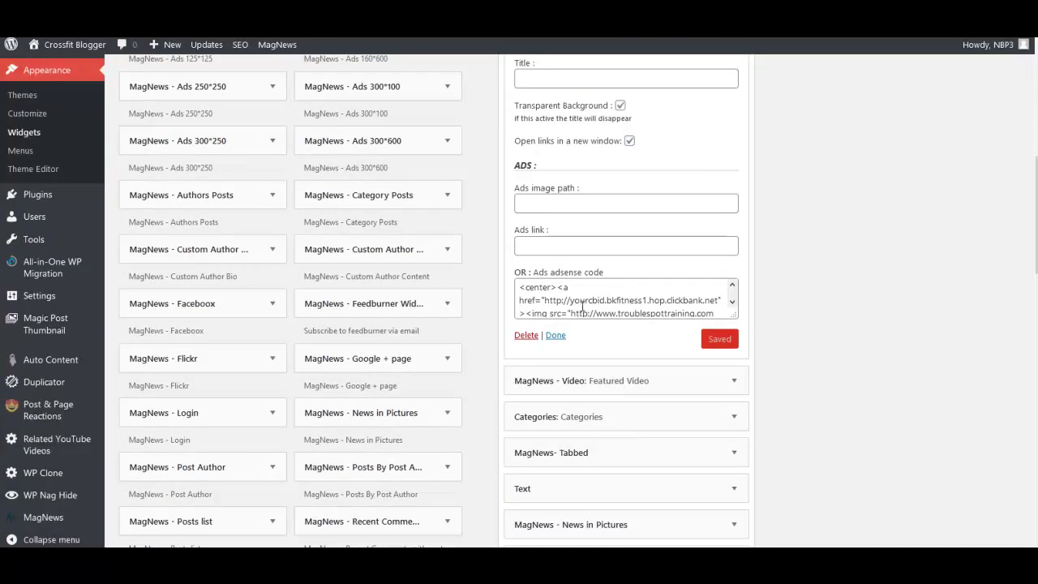
drag(573, 302, 578, 302)
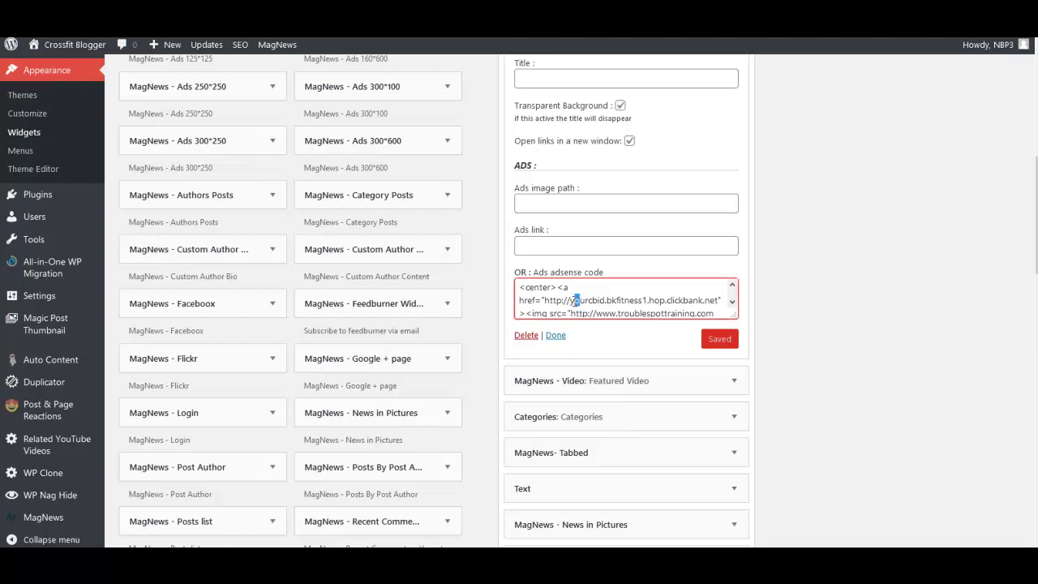
scroll(772, 324, up, 3)
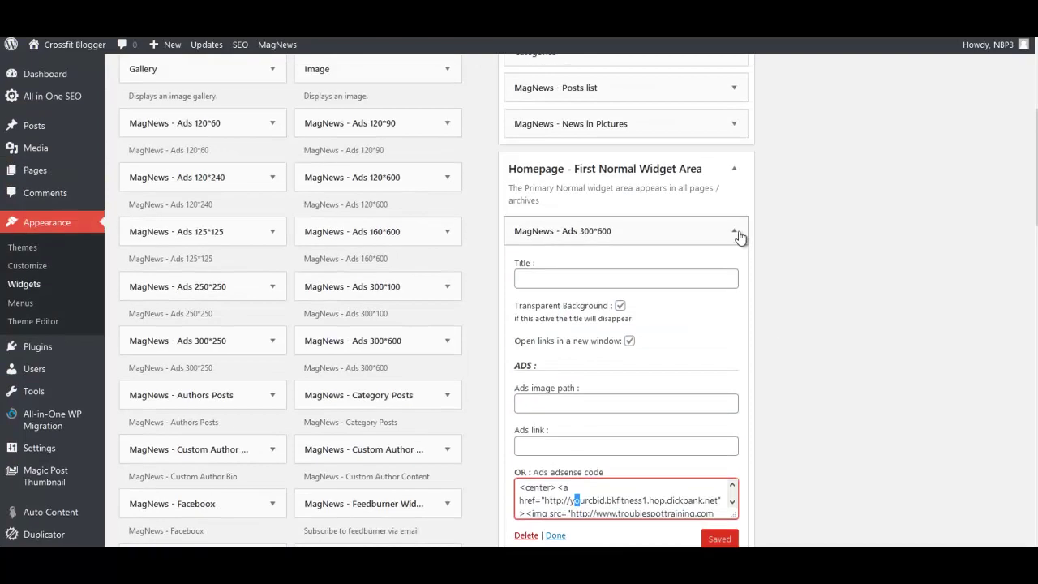
click(737, 234)
scroll(793, 290, down, 1)
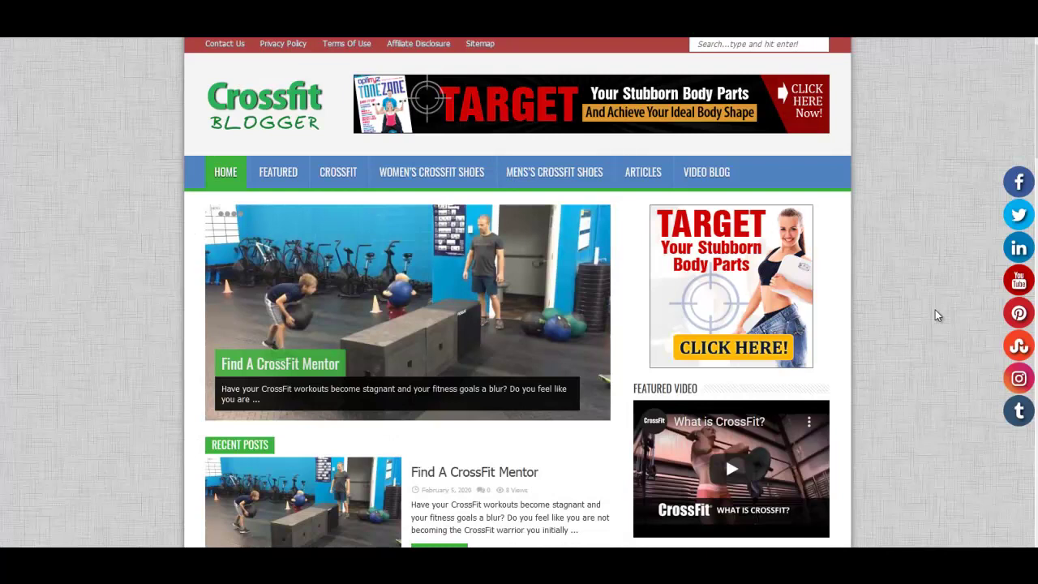
- Check the live homepage's ads, and highlight the yourid-20 tracking ID in the code view of the First Normal Widget Area's Text widget
scroll(914, 311, down, 10)
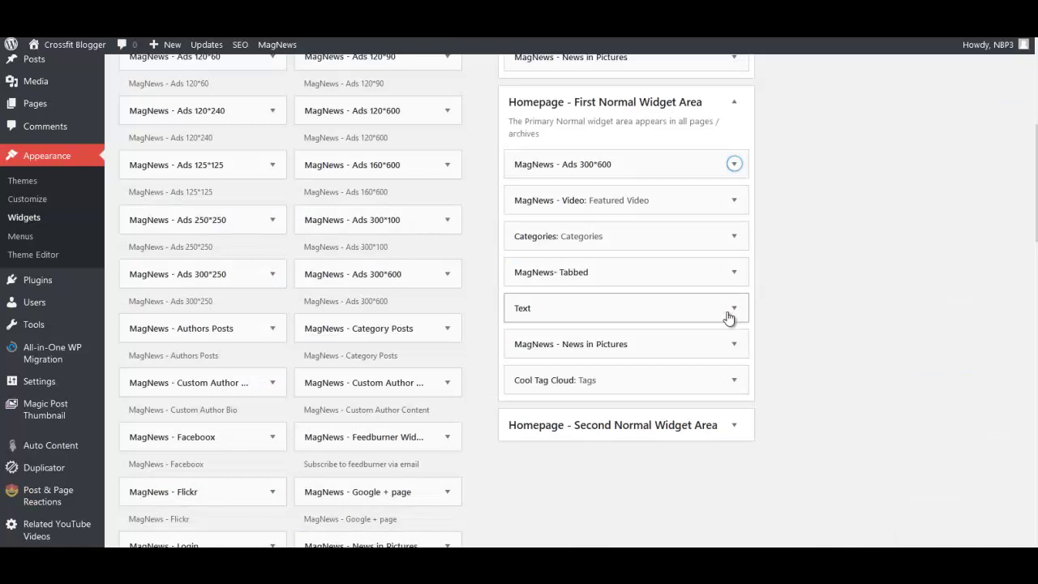
click(730, 318)
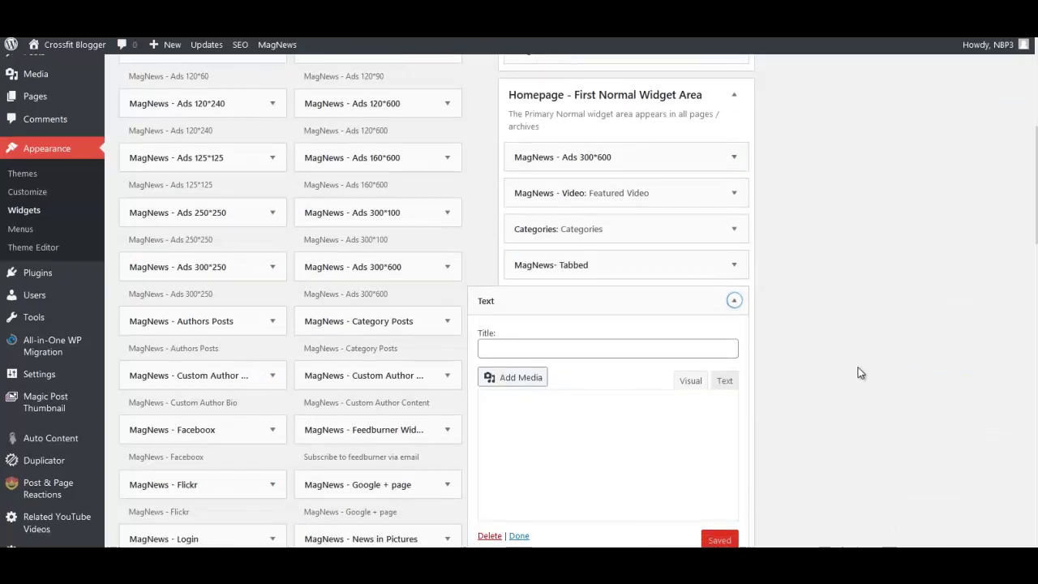
scroll(861, 372, down, 2)
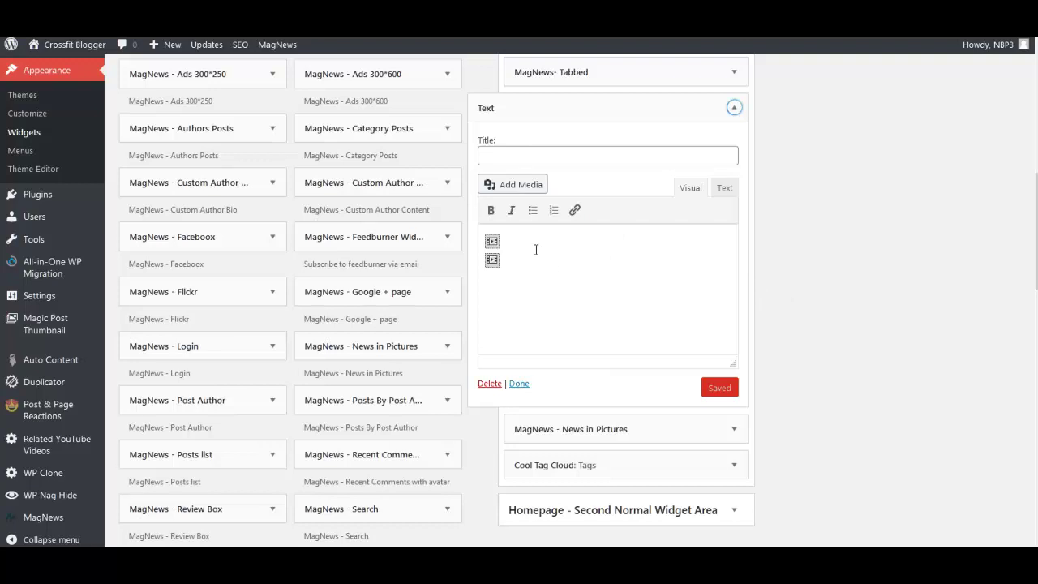
click(724, 188)
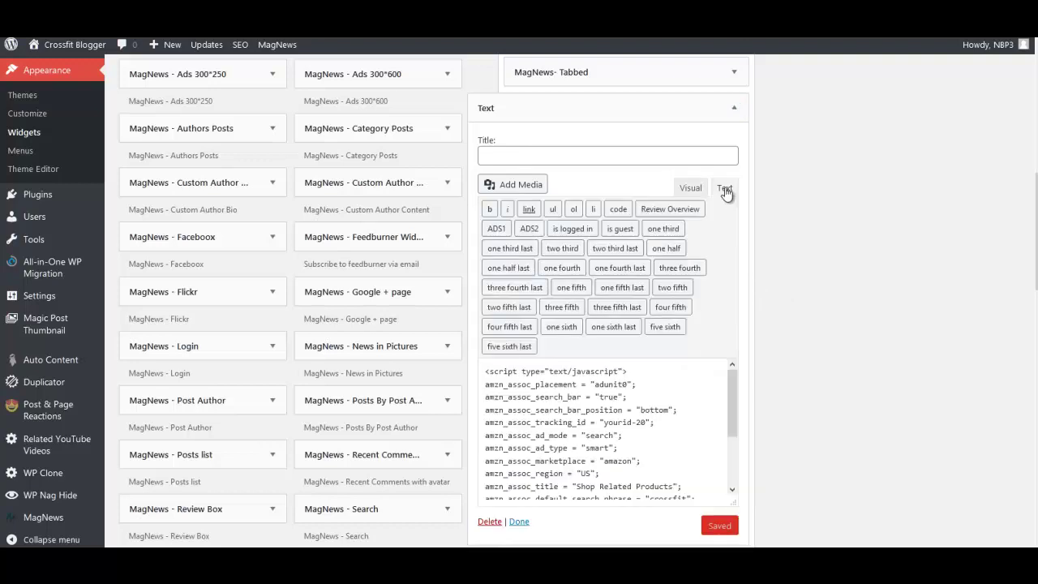
scroll(640, 277, down, 2)
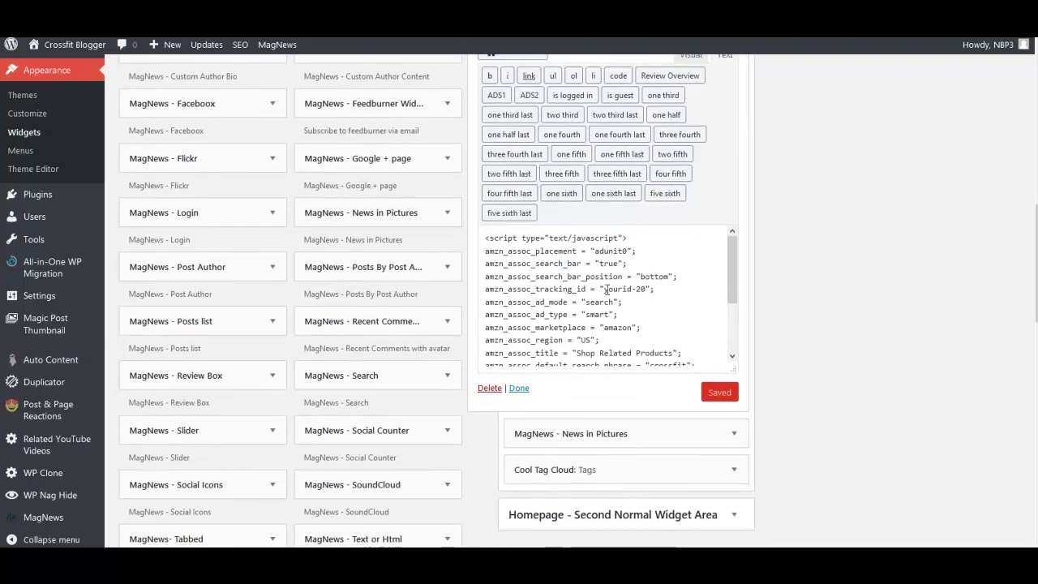
drag(604, 290, 621, 292)
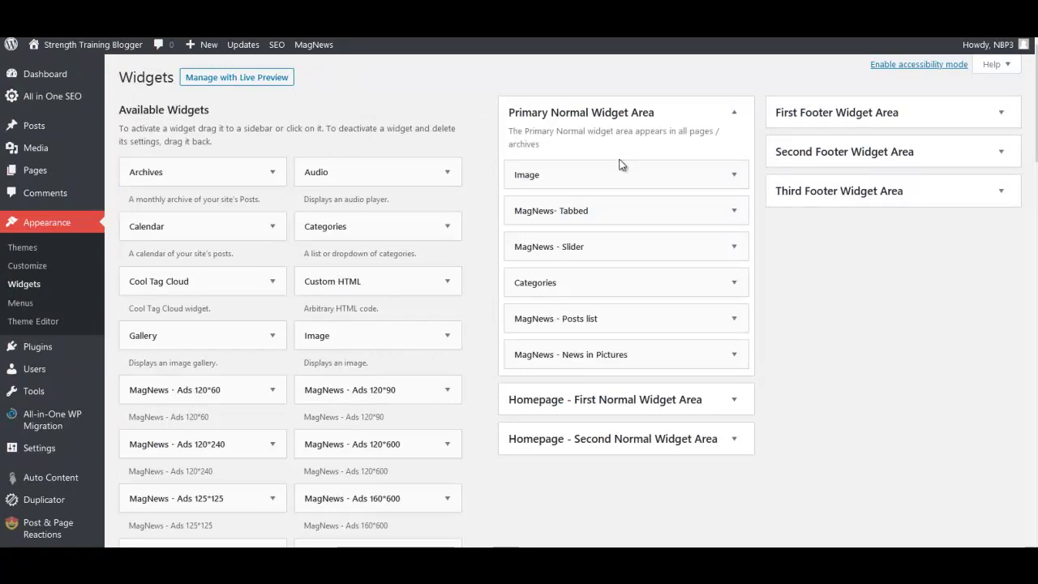
- On the Strength Training Blogger site, expand the Primary Normal Widget Area's Image widget and highlight yourcbid in its link address
click(734, 177)
scroll(813, 296, down, 1)
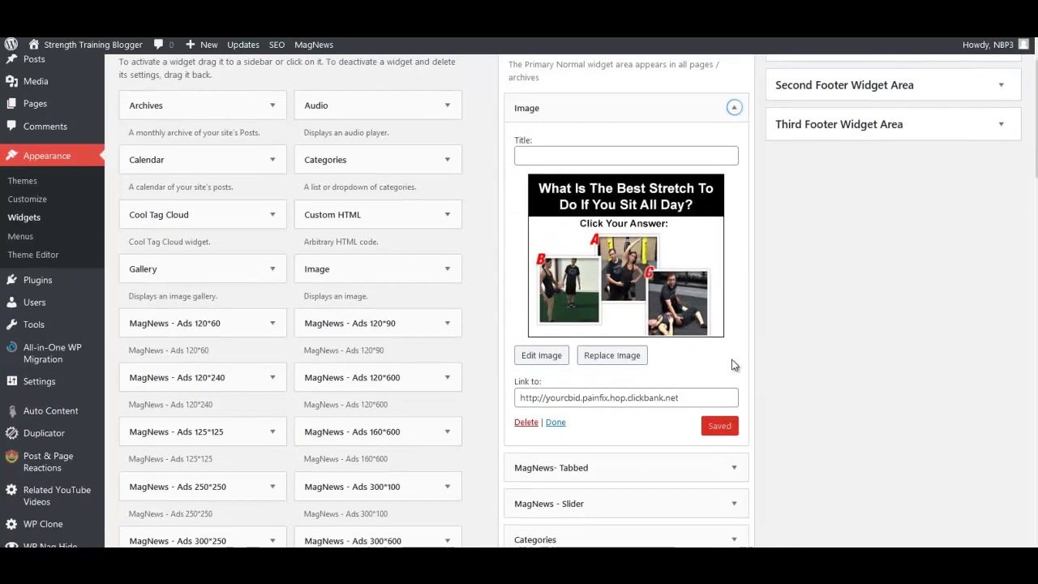
scroll(595, 396, down, 1)
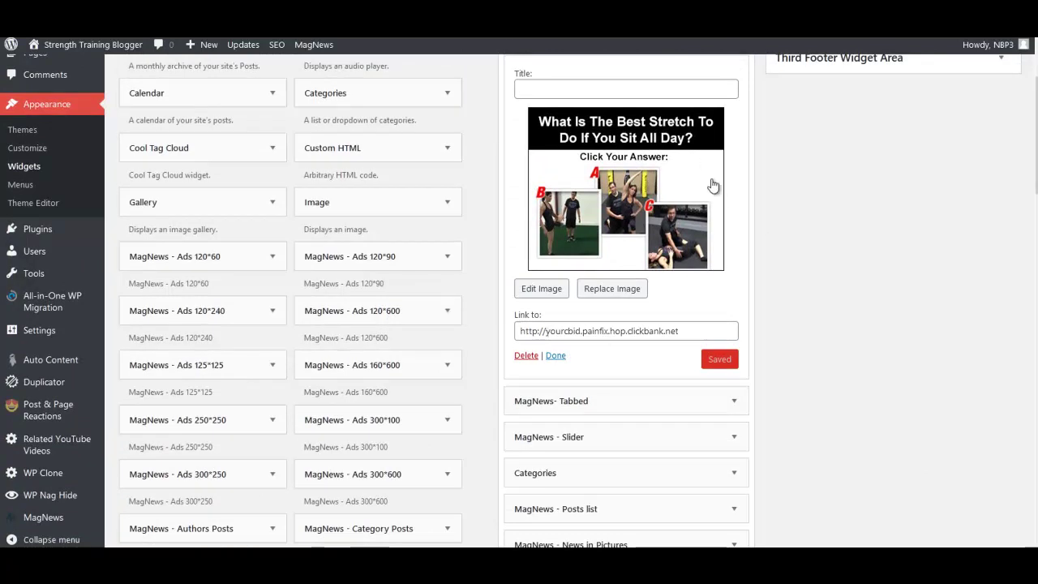
drag(546, 331, 582, 331)
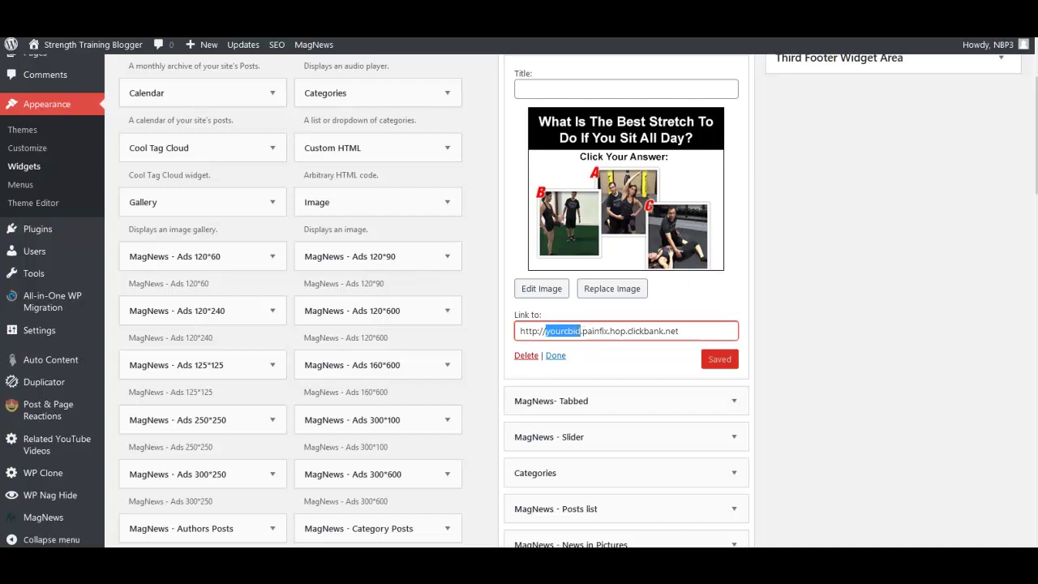
scroll(579, 336, up, 1)
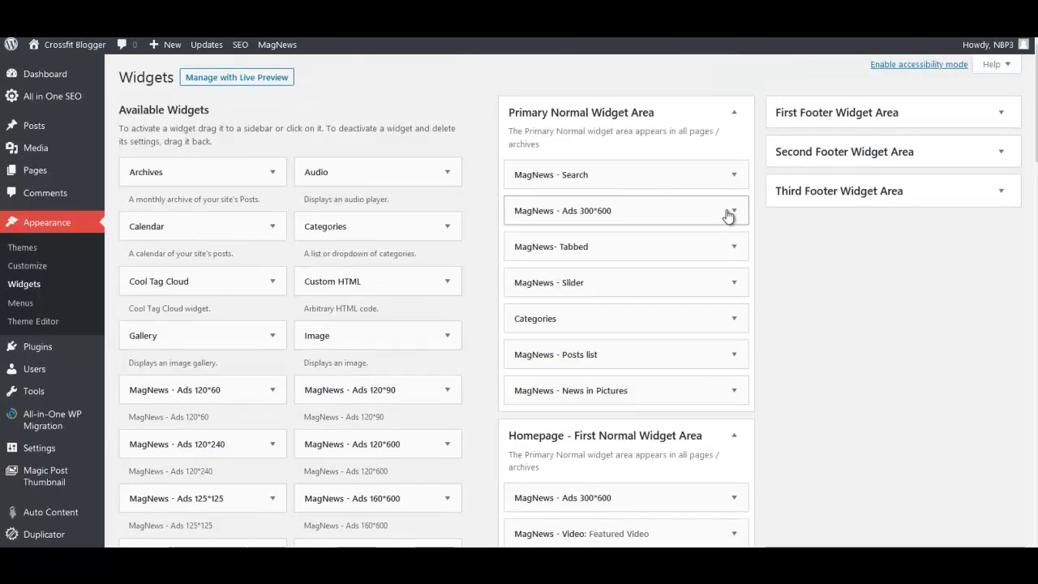
- Briefly expand and collapse Crossfit Blogger's primary MagNews - Ads 300*600 widget, and check the banner on the live homepage
click(729, 212)
click(734, 210)
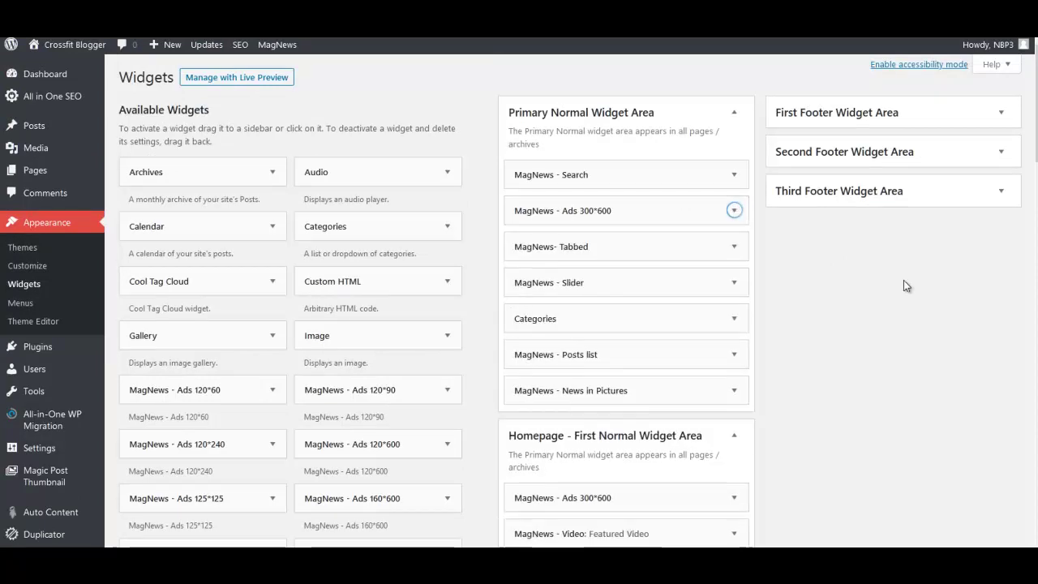
key(ctrl+Tab)
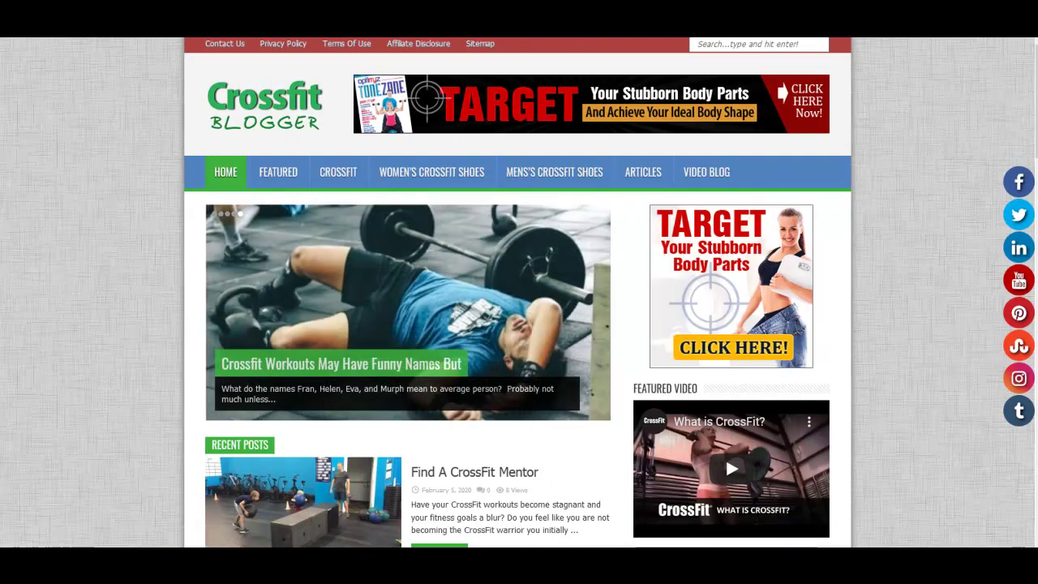
key(ctrl+Tab)
scroll(486, 325, down, 3)
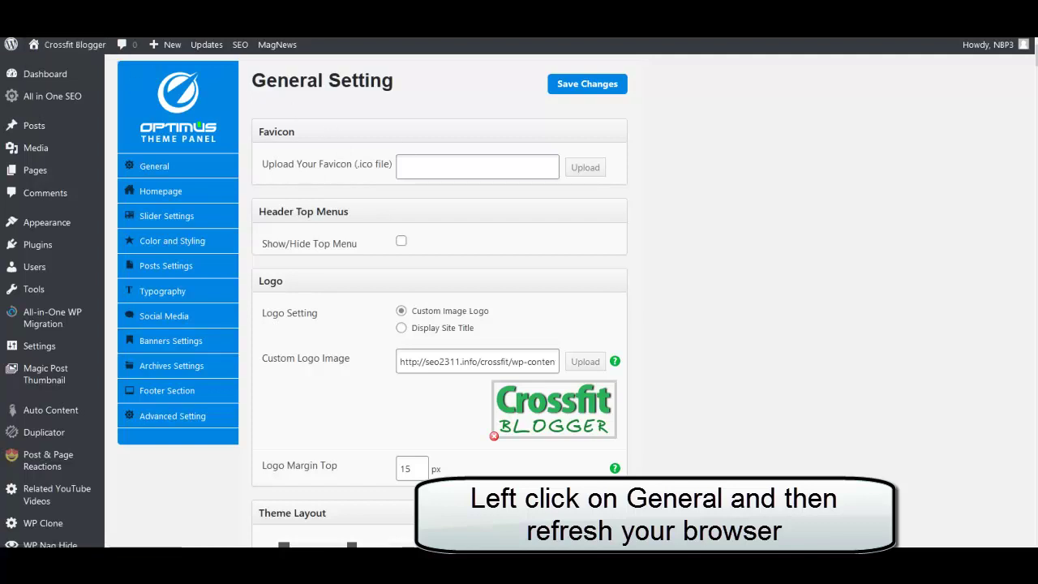
- Open the General section of the MagNews theme panel and reload the page
click(167, 167)
click(188, 126)
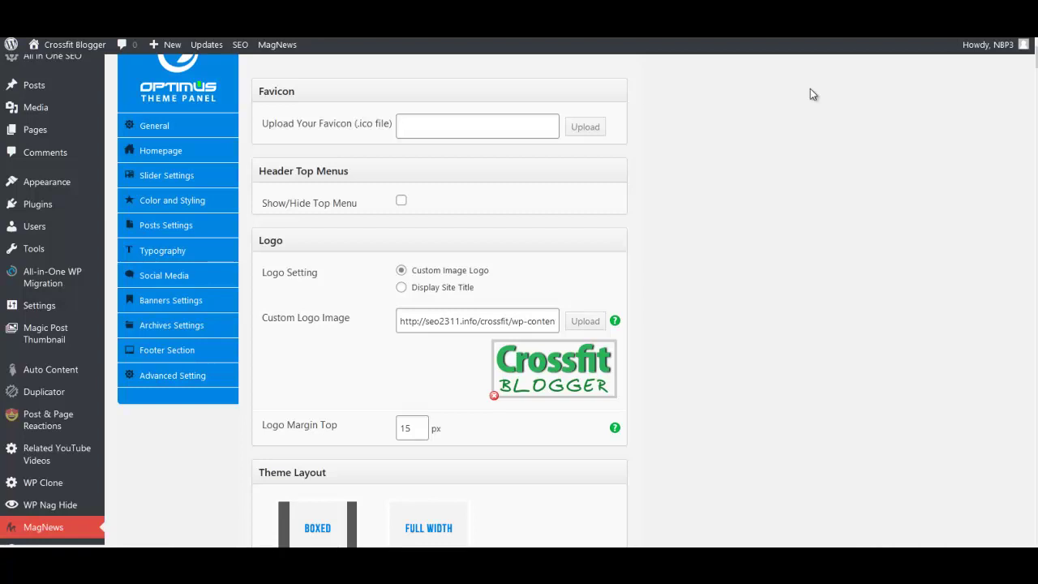
scroll(770, 138, up, 1)
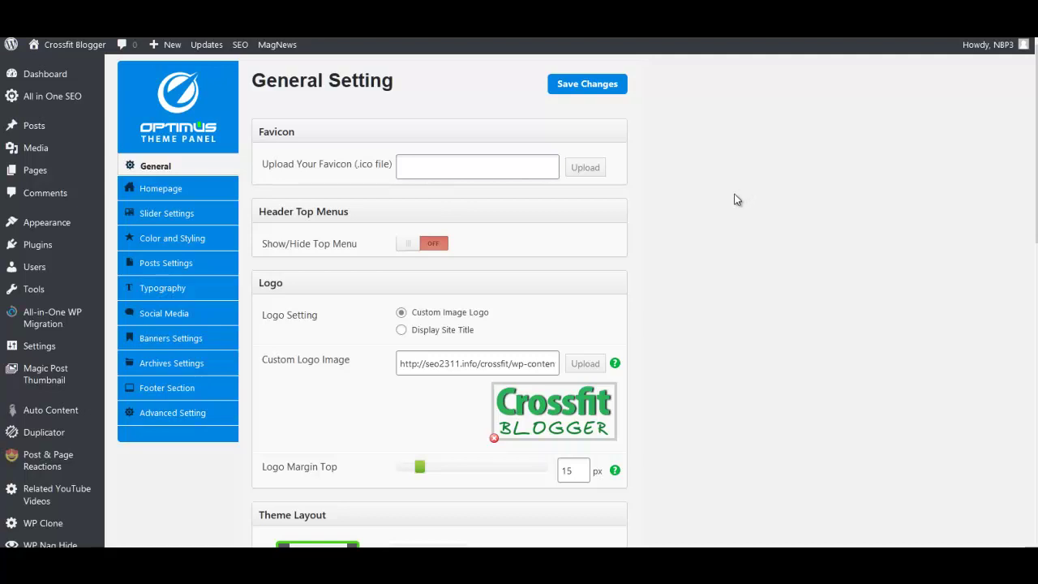
- Open the theme's Banners Settings and highlight yourcbid in the Top Banner Area's Adsense code
click(165, 345)
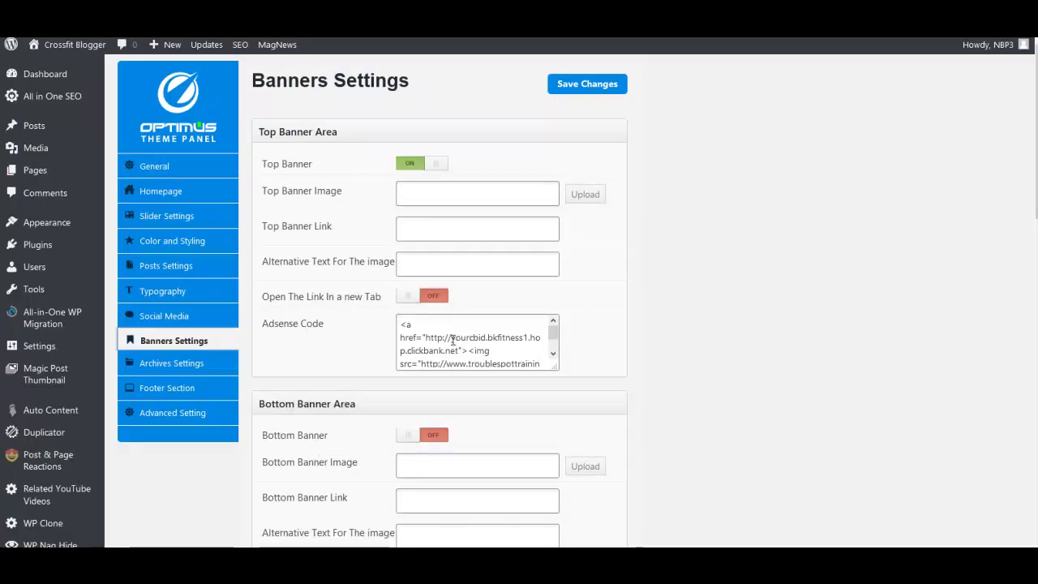
drag(450, 338, 479, 339)
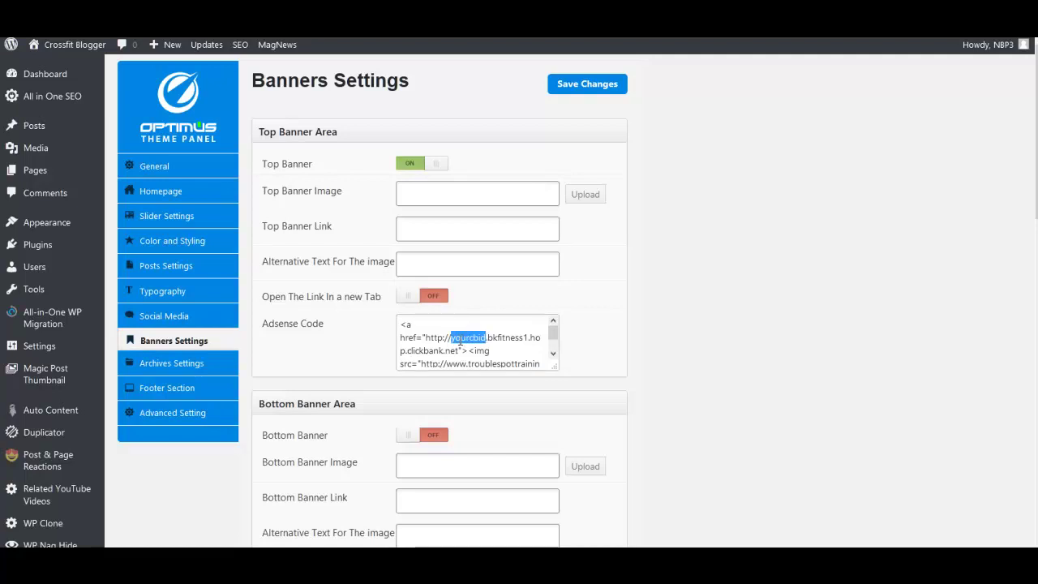
click(453, 340)
drag(452, 338, 486, 338)
- Examine the Bottom Banner Area settings and place the cursor in its Adsense code box
scroll(776, 309, down, 3)
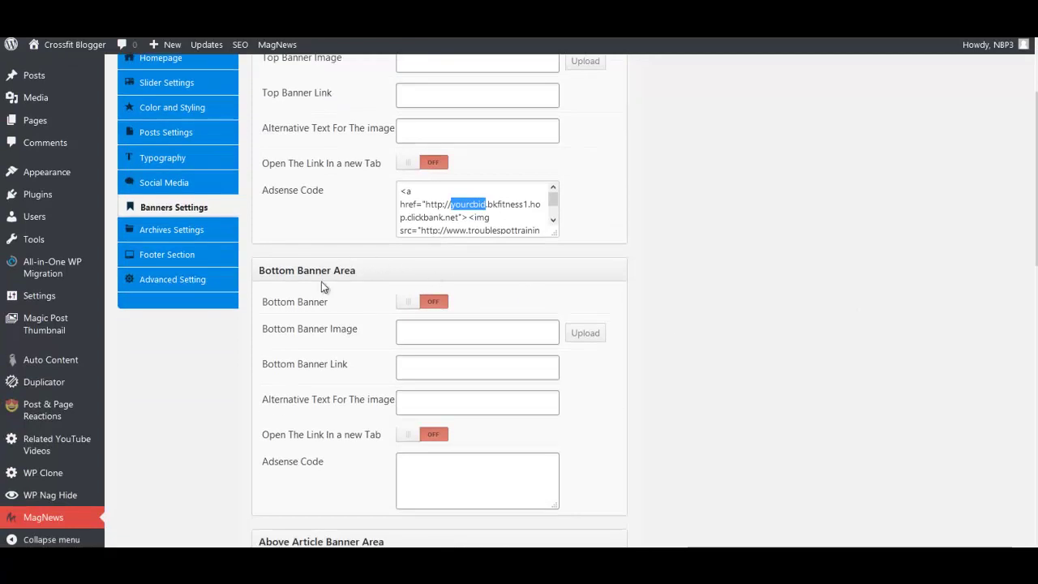
scroll(366, 312, down, 2)
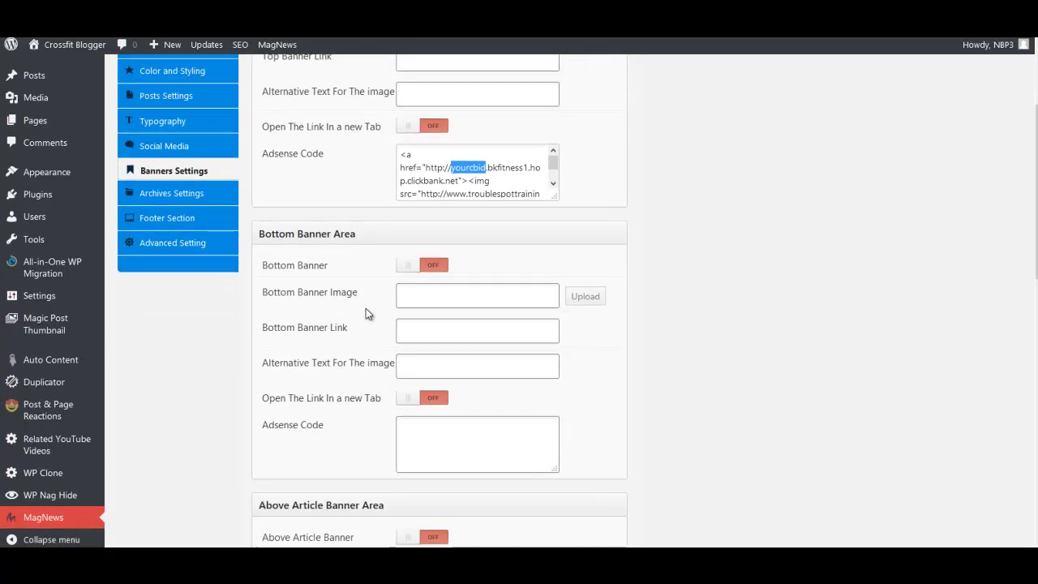
click(458, 402)
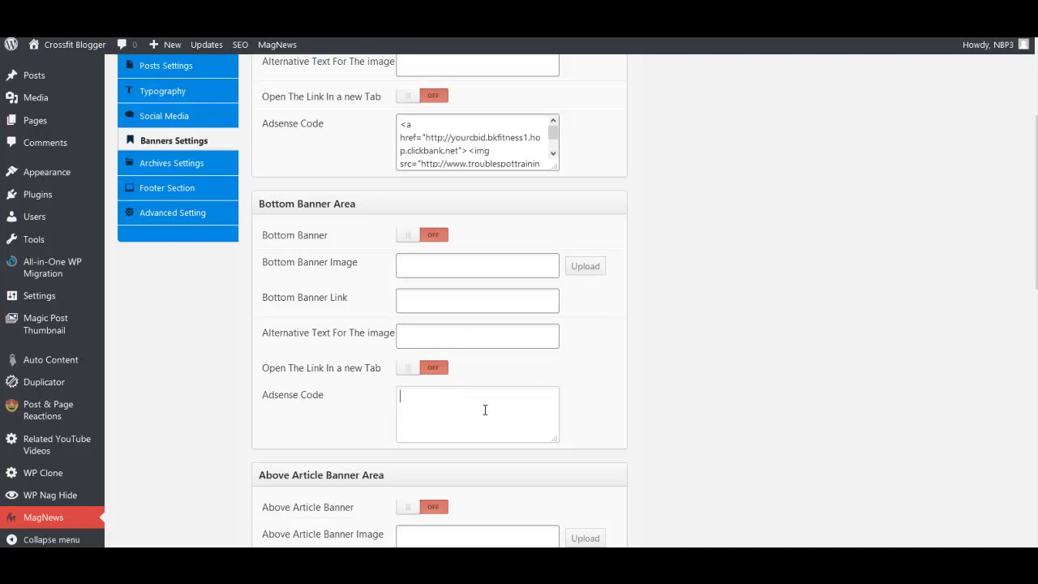
scroll(485, 410, up, 3)
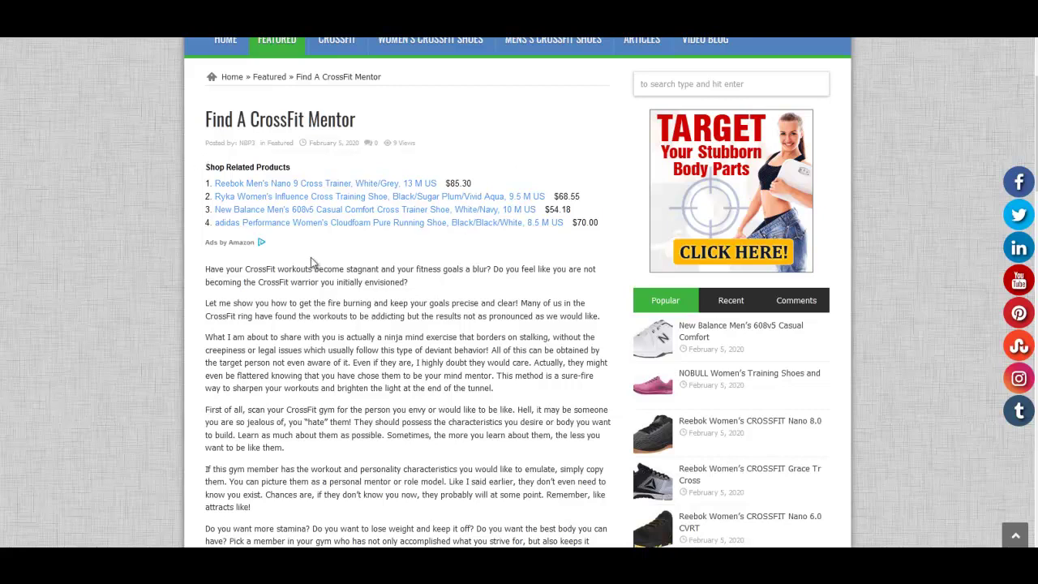
- Review the live Find A CrossFit Mentor post, from the Amazon product links above the article to the Shop Related Products grid below it
scroll(380, 247, down, 8)
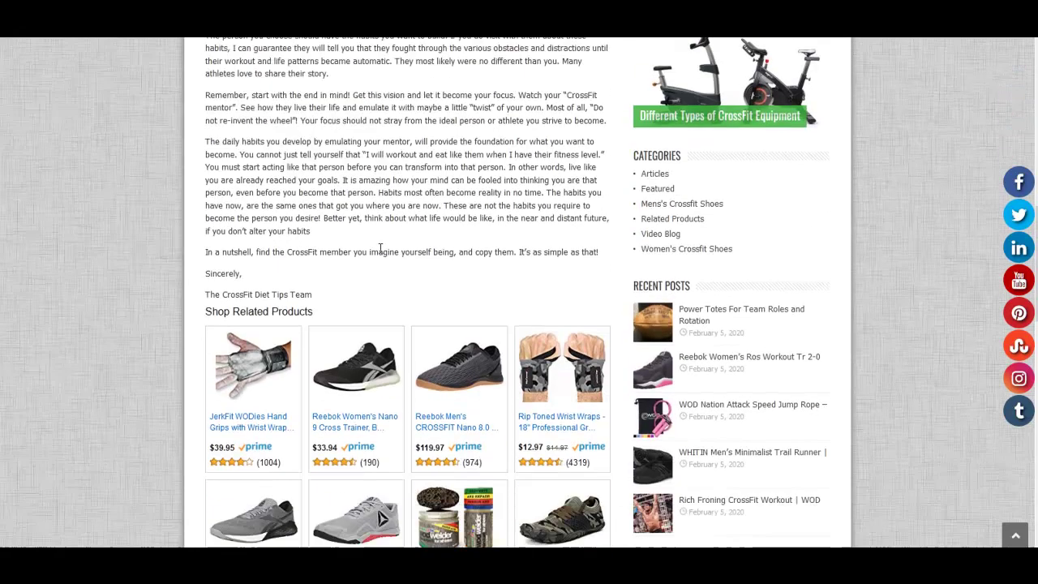
scroll(411, 254, down, 5)
scroll(175, 314, up, 1)
scroll(175, 313, up, 10)
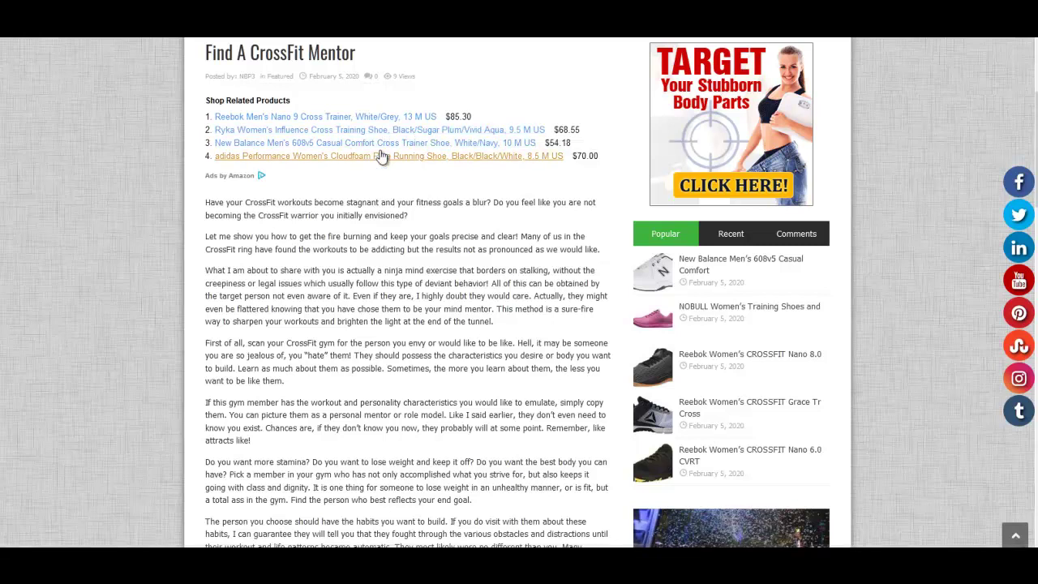
scroll(382, 162, down, 2)
scroll(385, 178, down, 5)
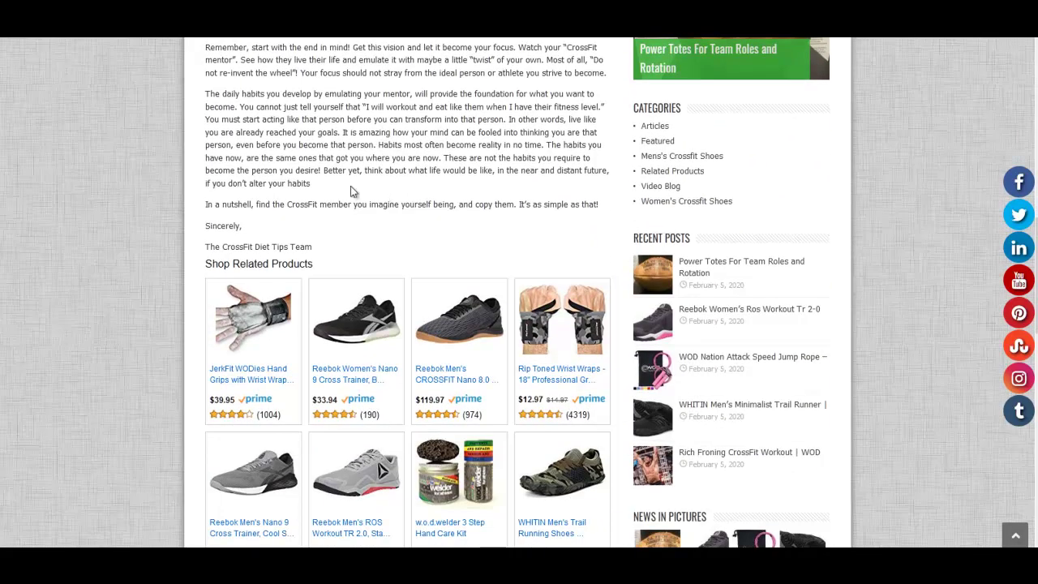
scroll(399, 276, up, 6)
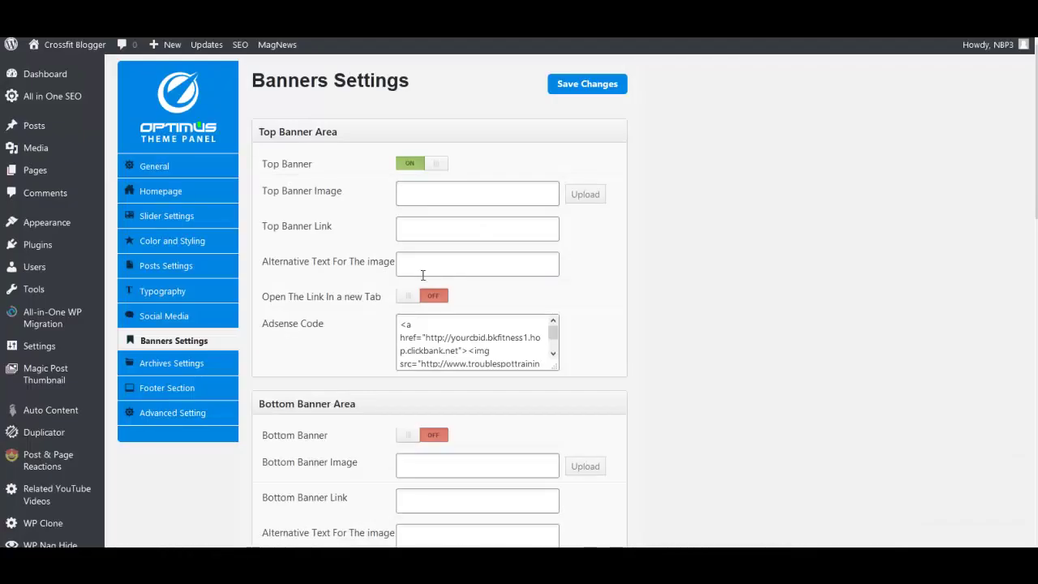
- Look over the Banners Settings once more and open the Auto Content plugin's settings
scroll(423, 275, down, 2)
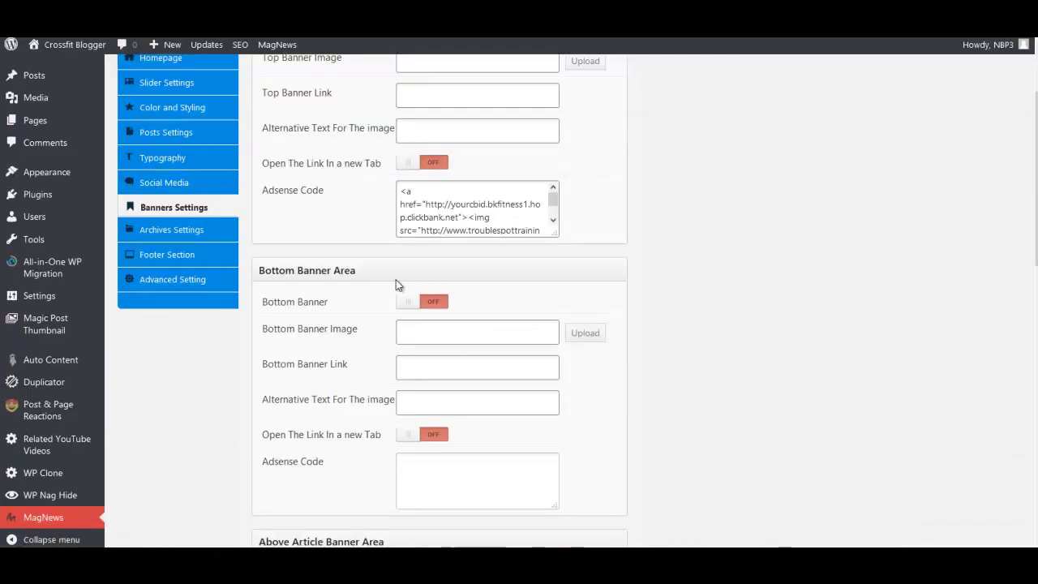
mouse_move(73, 360)
click(128, 398)
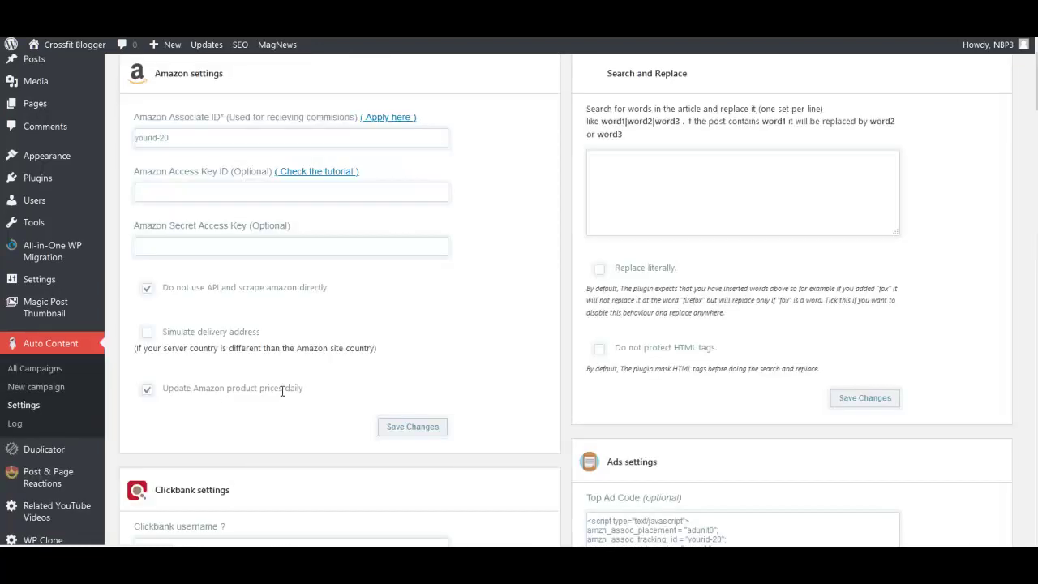
- Highlight the yourid-20 tracking ID in the Top Ad Code and Bottom Ad Code of the Ads settings
scroll(978, 328, down, 3)
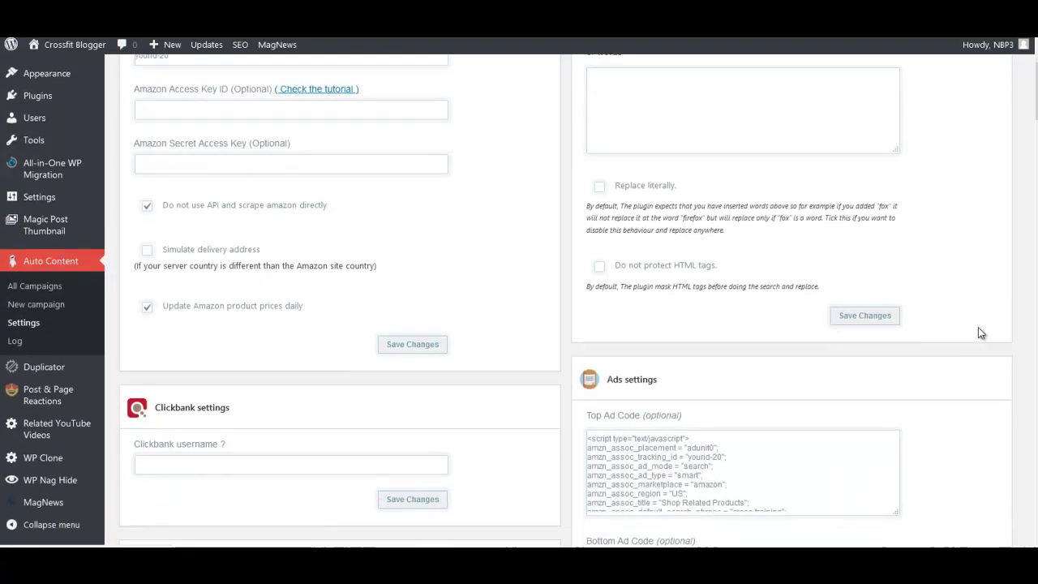
drag(689, 341, 715, 342)
click(714, 342)
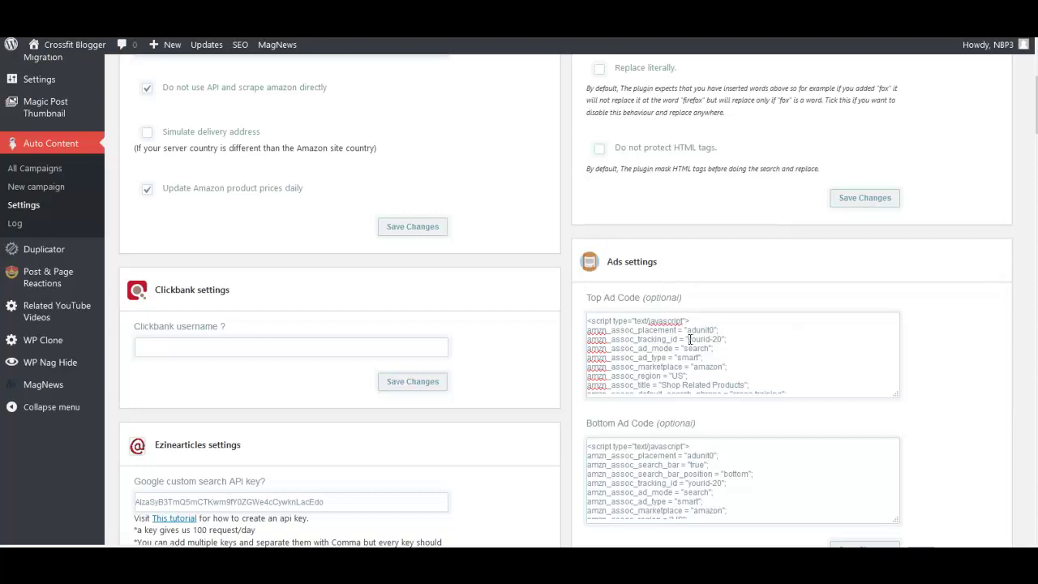
drag(719, 337, 721, 337)
scroll(941, 357, down, 3)
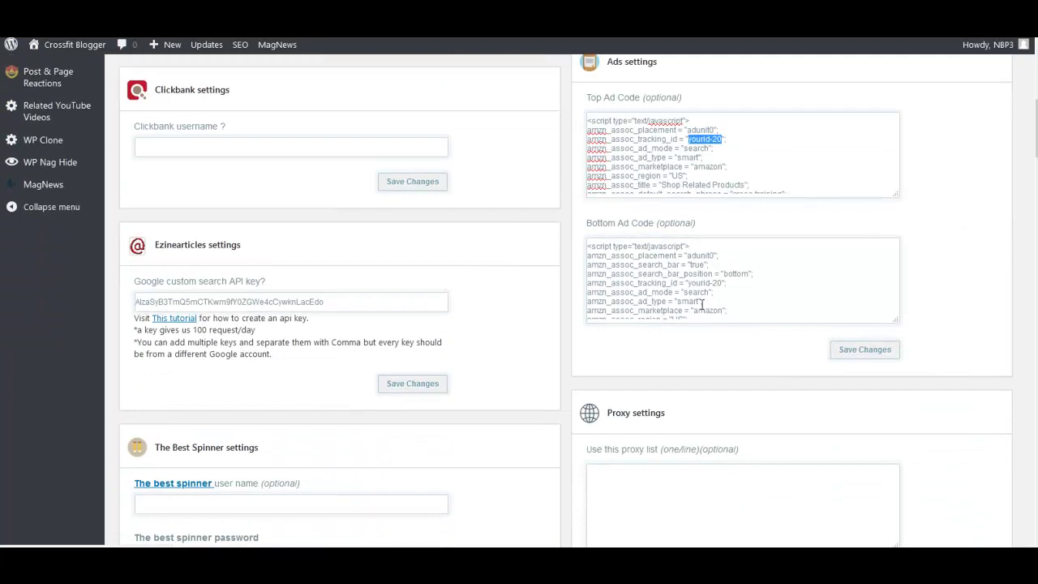
drag(689, 284, 721, 285)
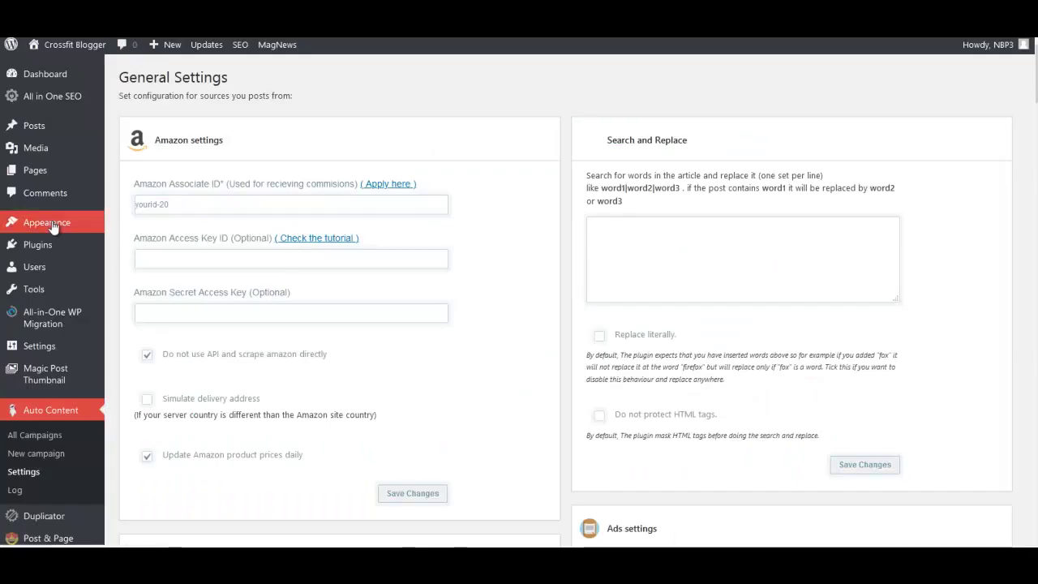
- Highlight the URL of the Home custom link in the Main Menu structure and check the live homepage's navigation
mouse_move(53, 226)
click(126, 278)
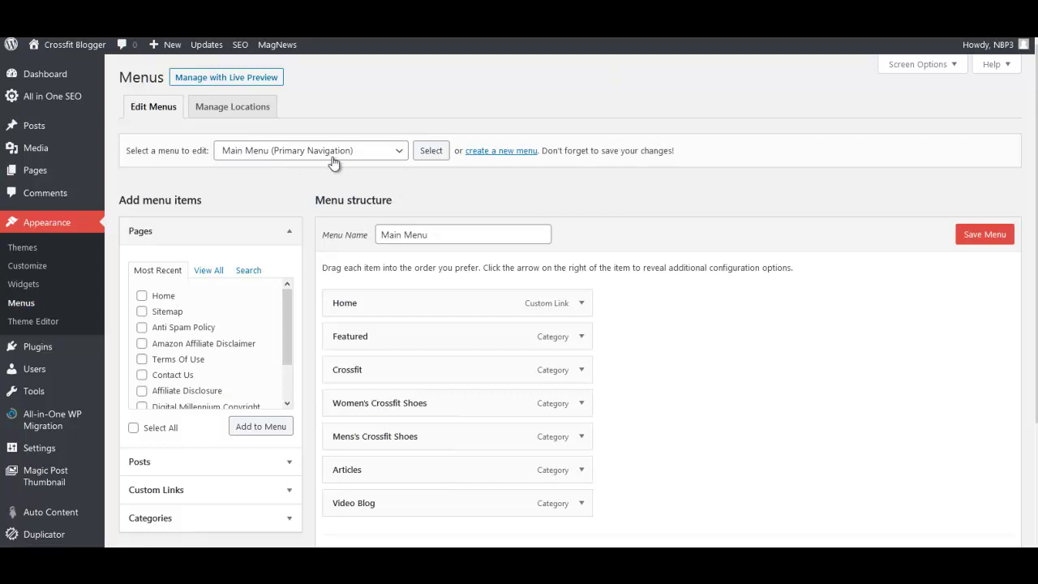
scroll(672, 241, down, 1)
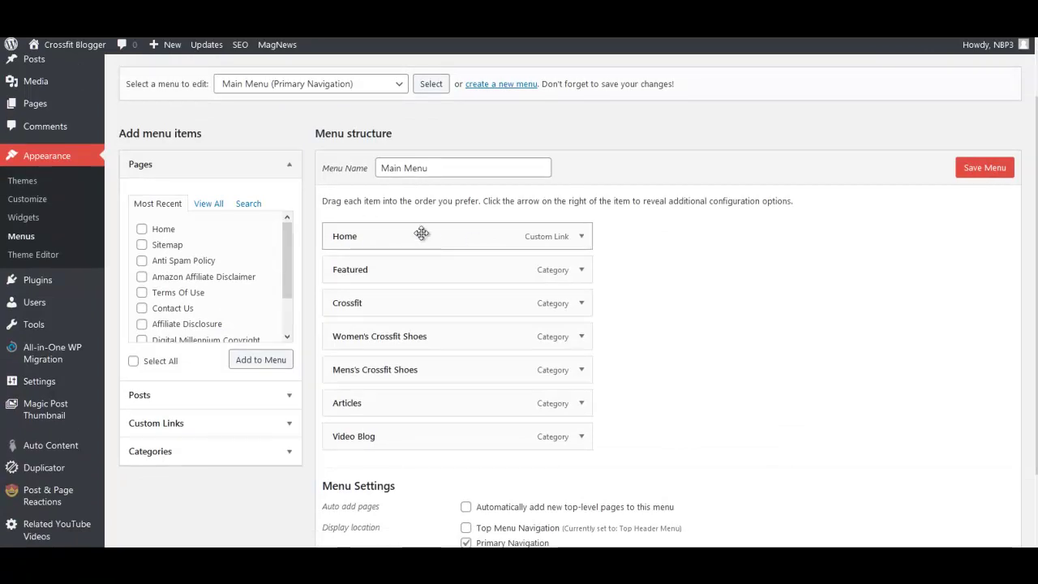
click(580, 237)
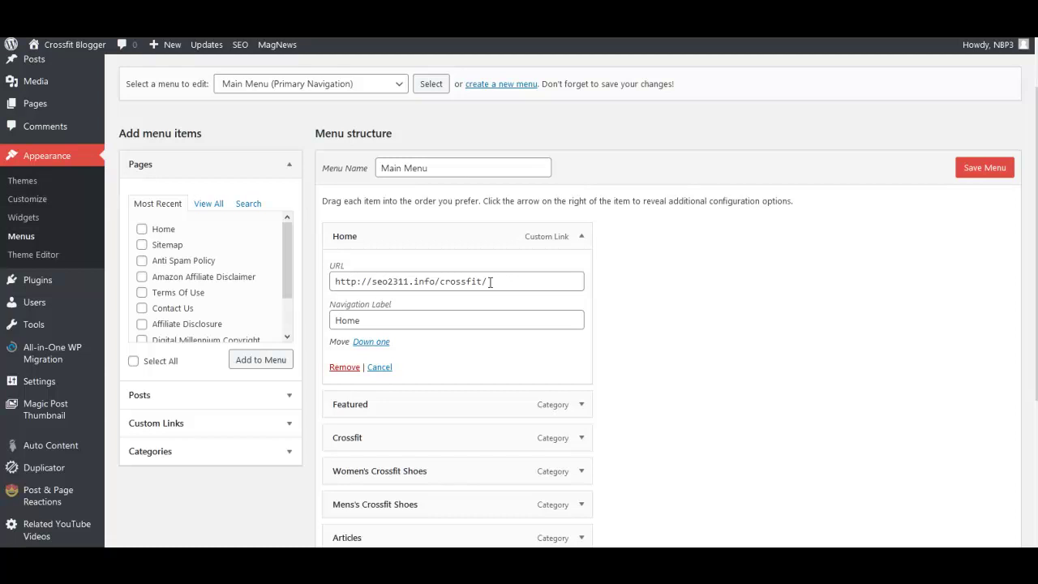
drag(489, 281, 333, 280)
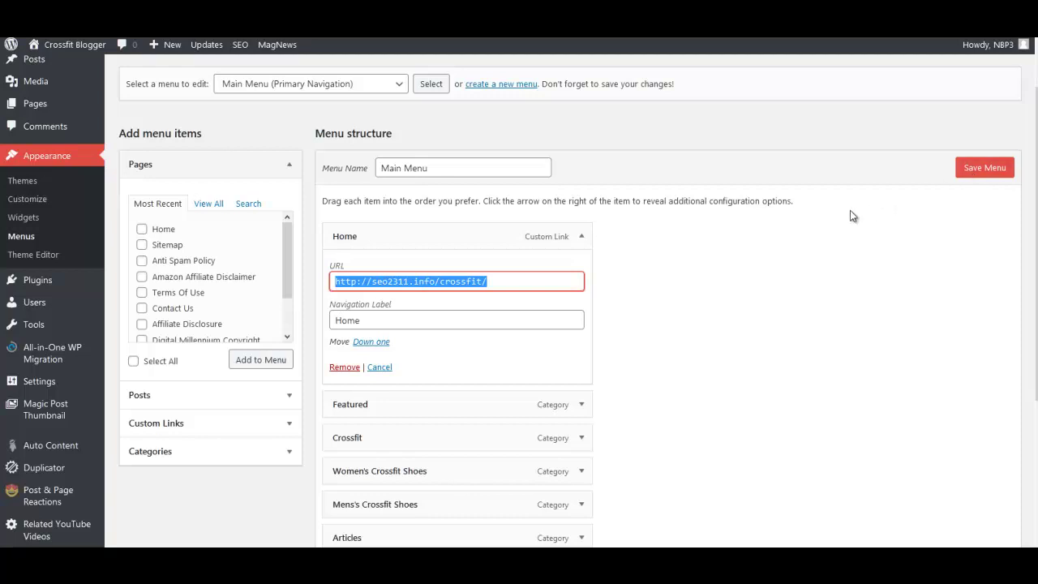
key(ctrl+Tab)
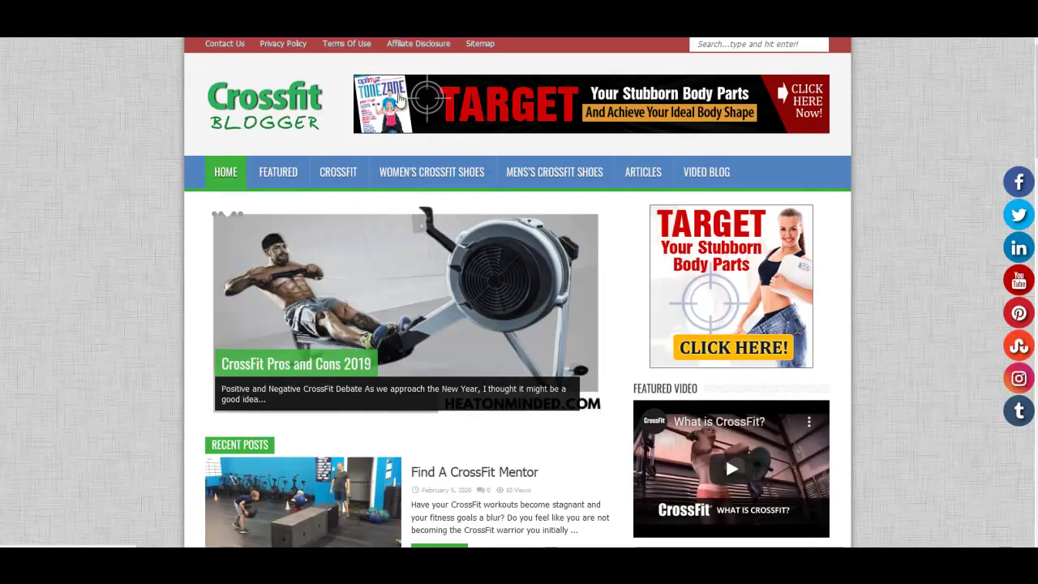
key(ctrl+Tab)
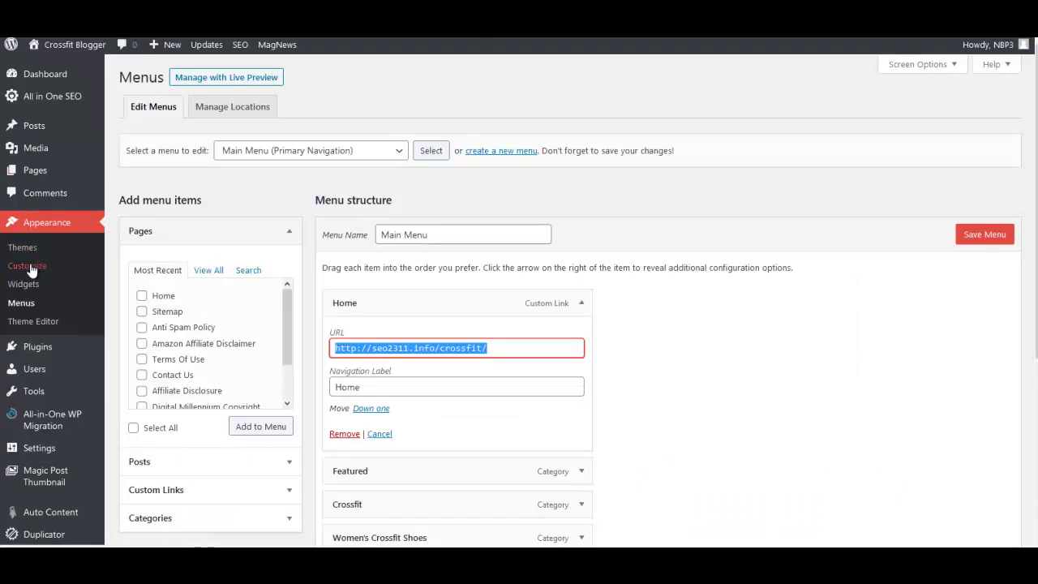
- Open the MagNews theme panel and review its General Setting page against the live homepage
click(499, 104)
scroll(36, 276, down, 3)
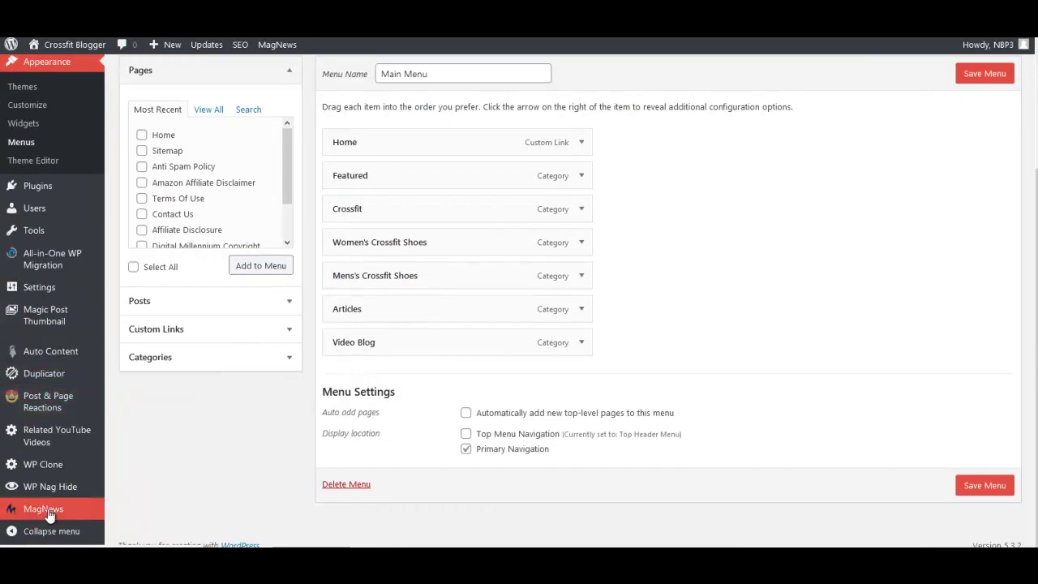
click(44, 511)
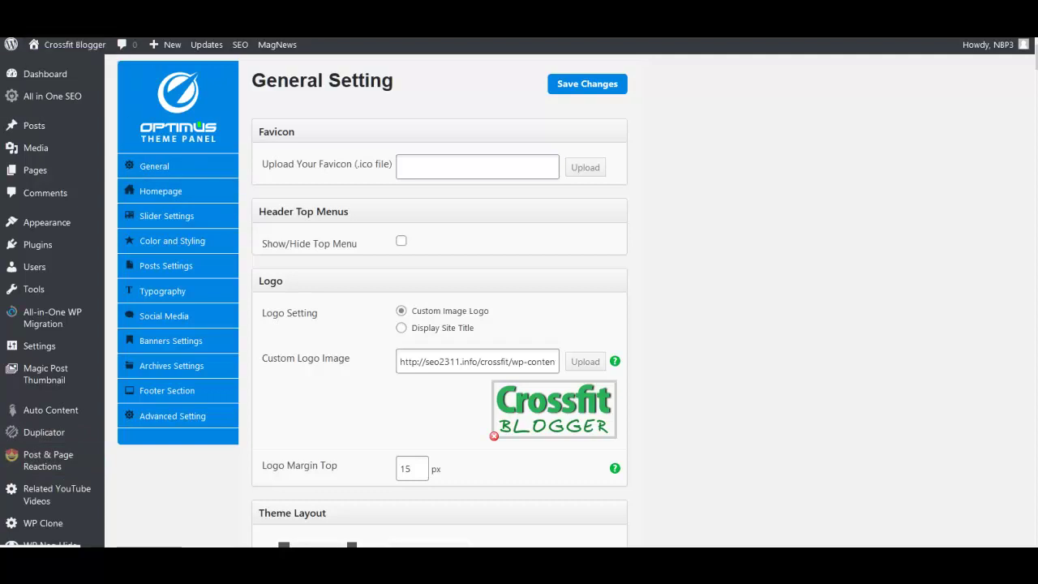
scroll(156, 172, down, 1)
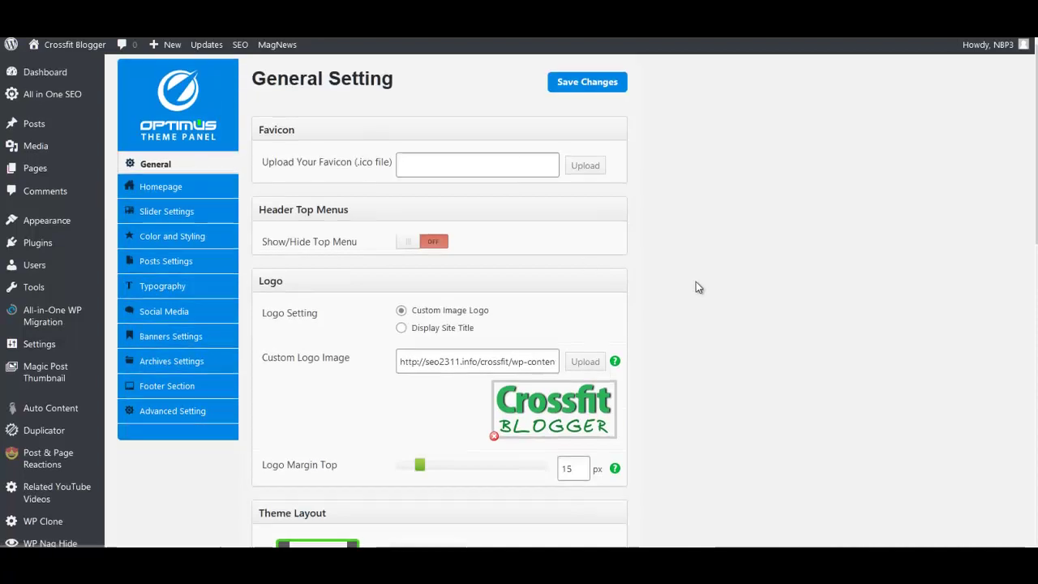
scroll(325, 210, down, 2)
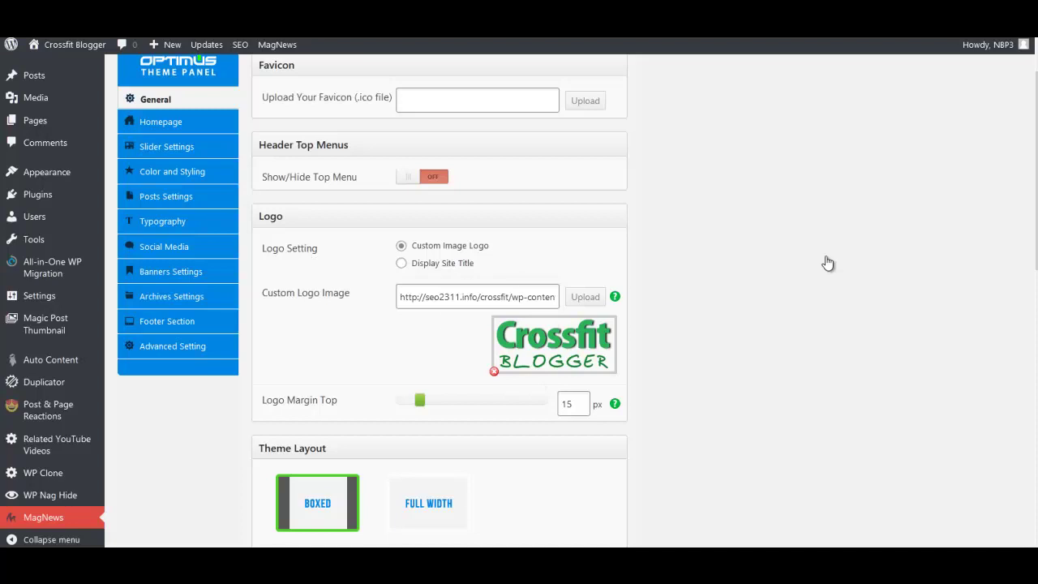
scroll(827, 263, up, 2)
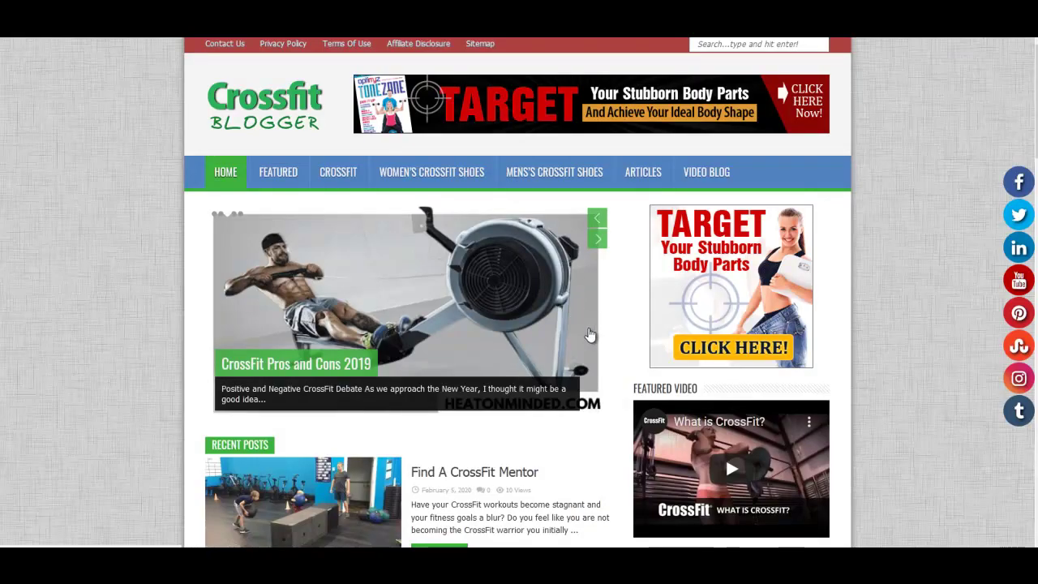
scroll(541, 358, down, 3)
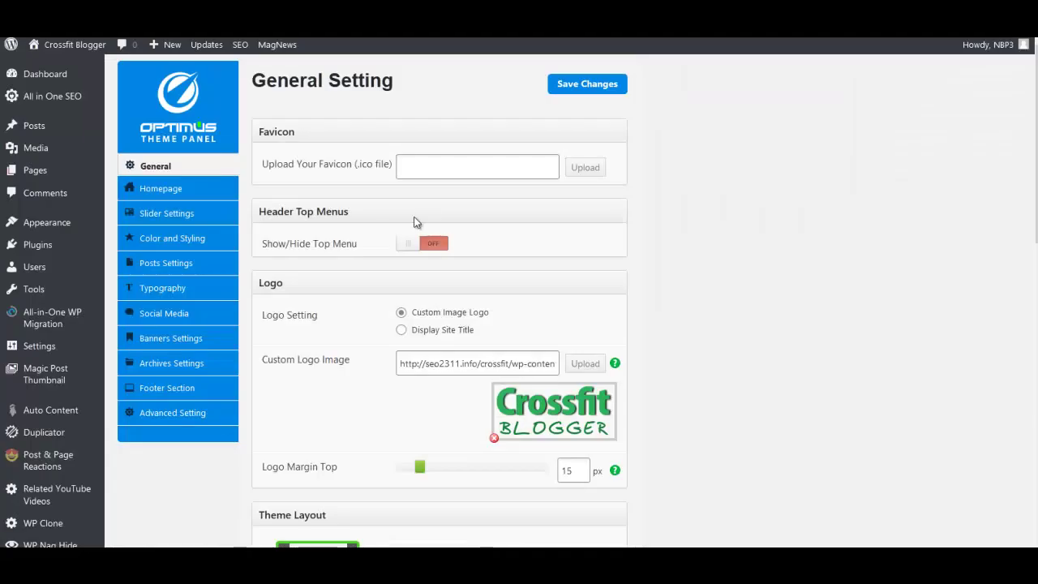
- Expand the first Recent Posts box of Left Area #1 in the theme's Homepage settings and compare it with the live homepage
click(150, 191)
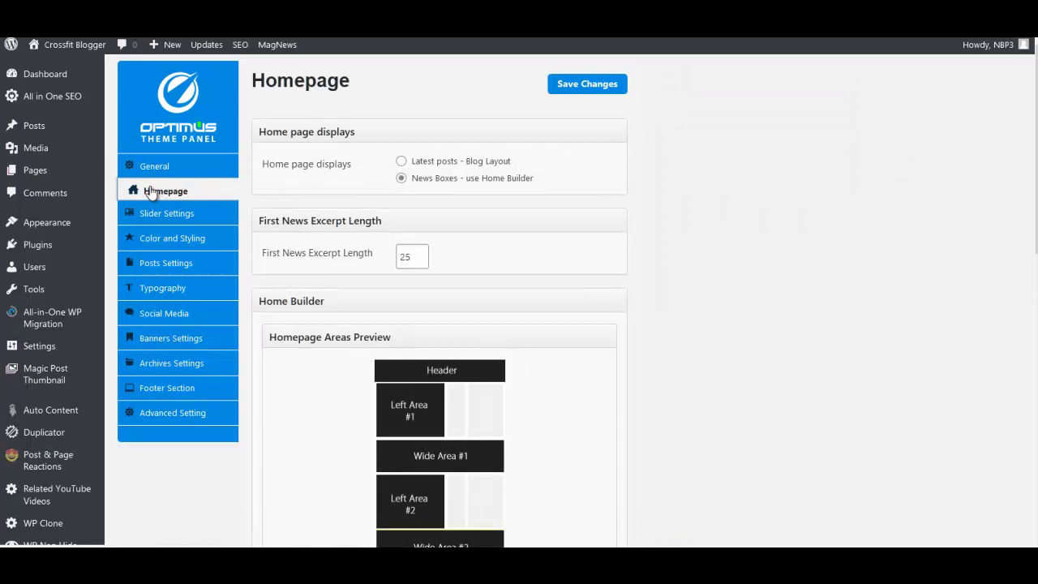
scroll(439, 323, down, 2)
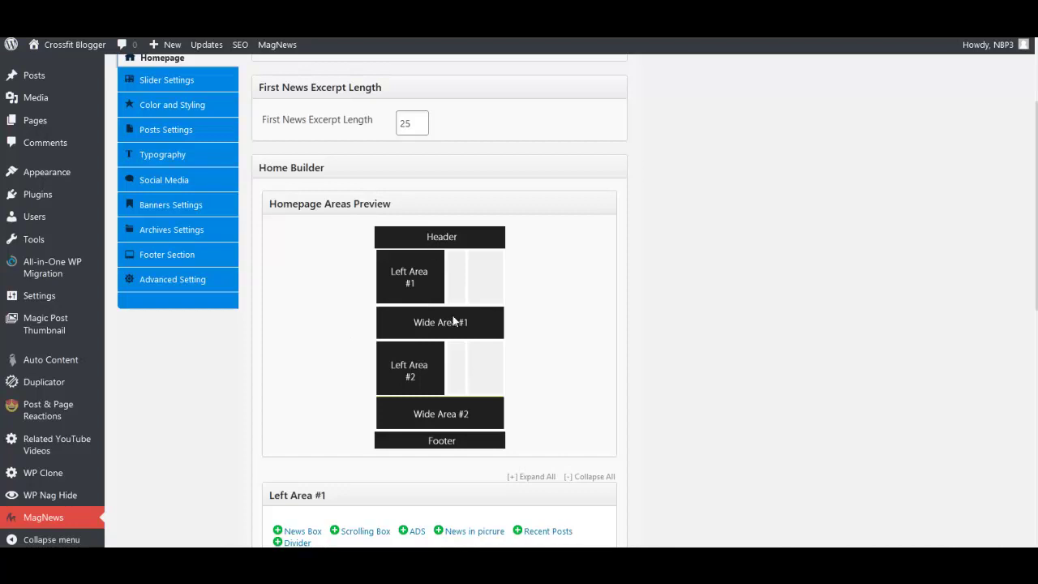
scroll(453, 321, down, 4)
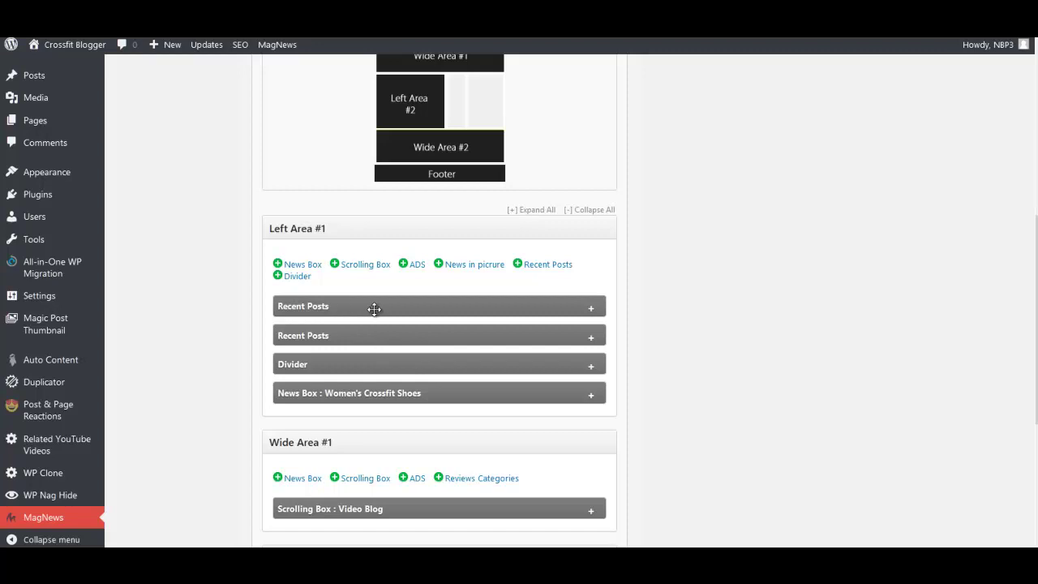
click(591, 311)
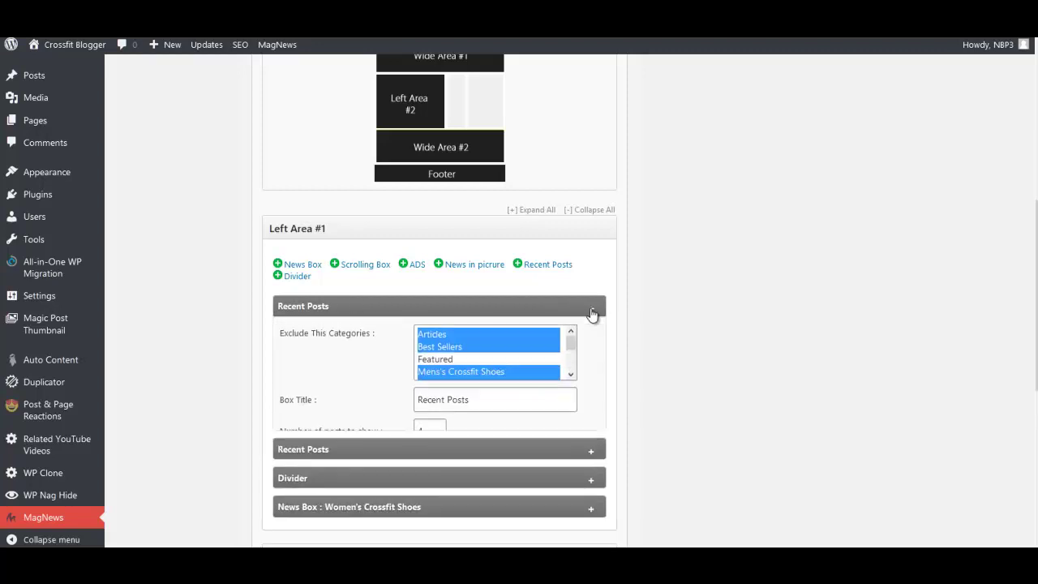
scroll(652, 354, down, 1)
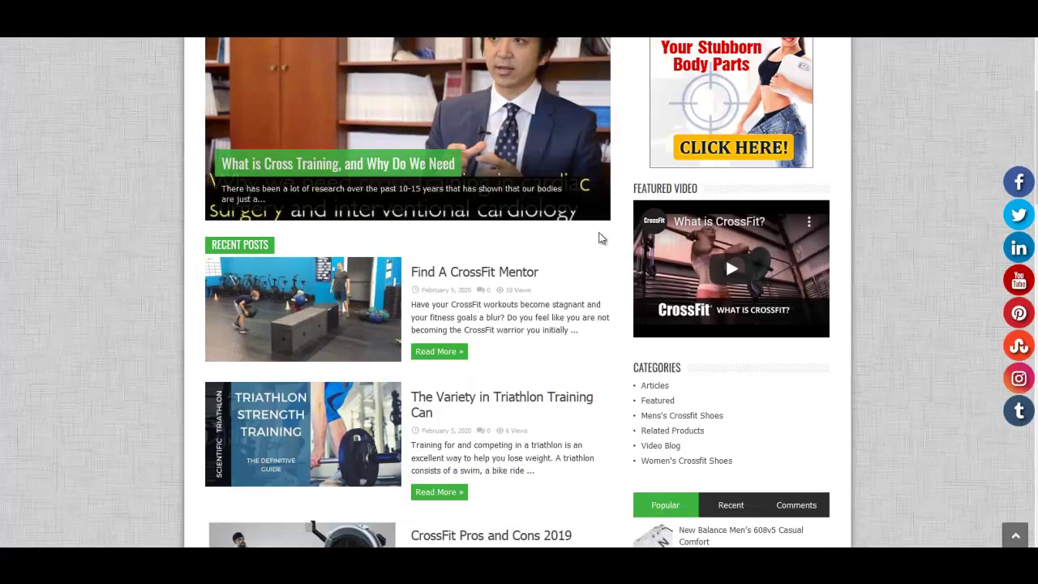
scroll(493, 286, down, 3)
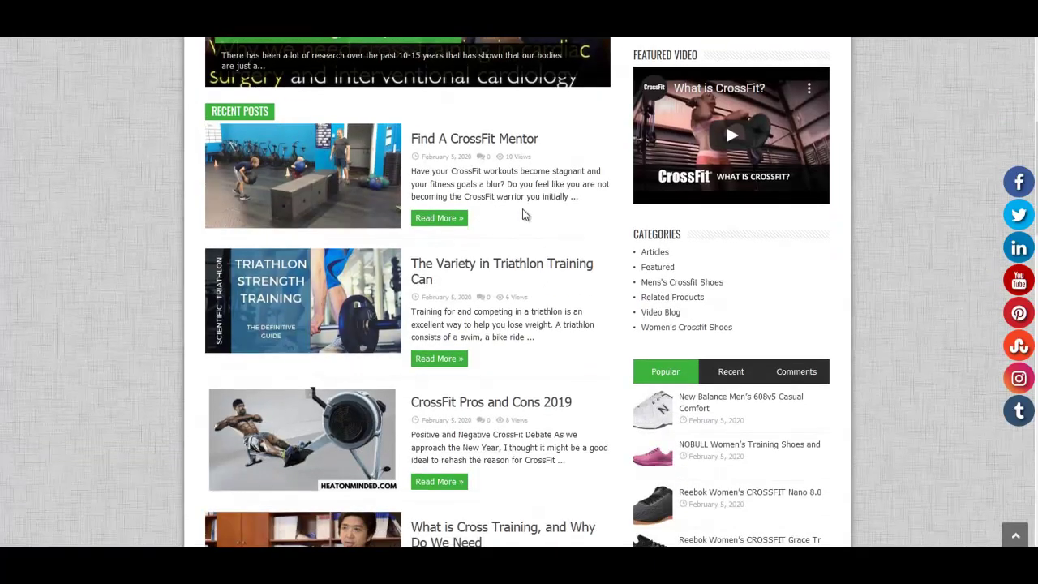
scroll(439, 299, down, 3)
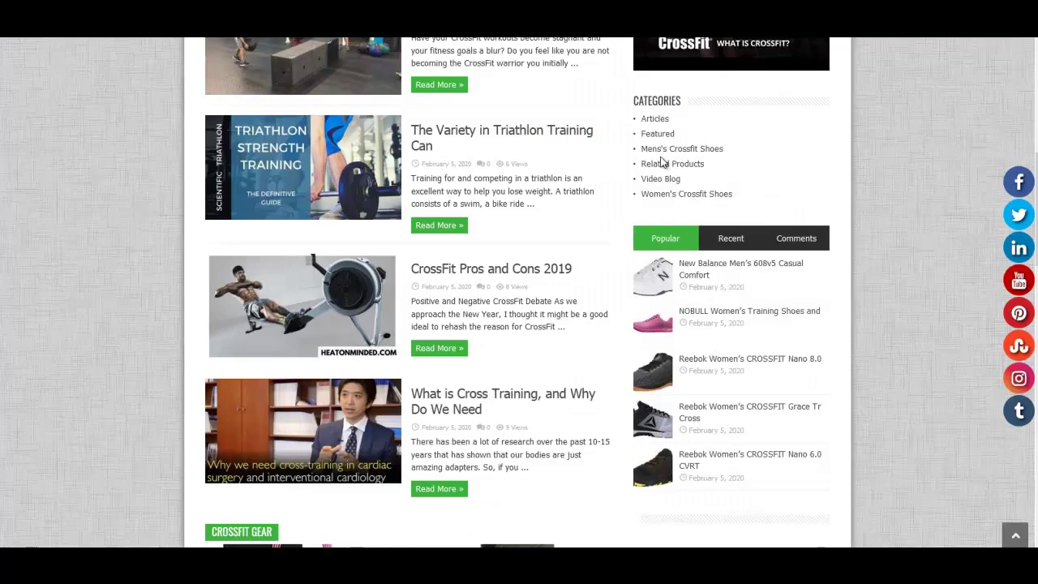
- Examine the Crossfit Gear posts box and the Women's Crossfit Shoes News Box against their sections on the live homepage
scroll(386, 110, down, 5)
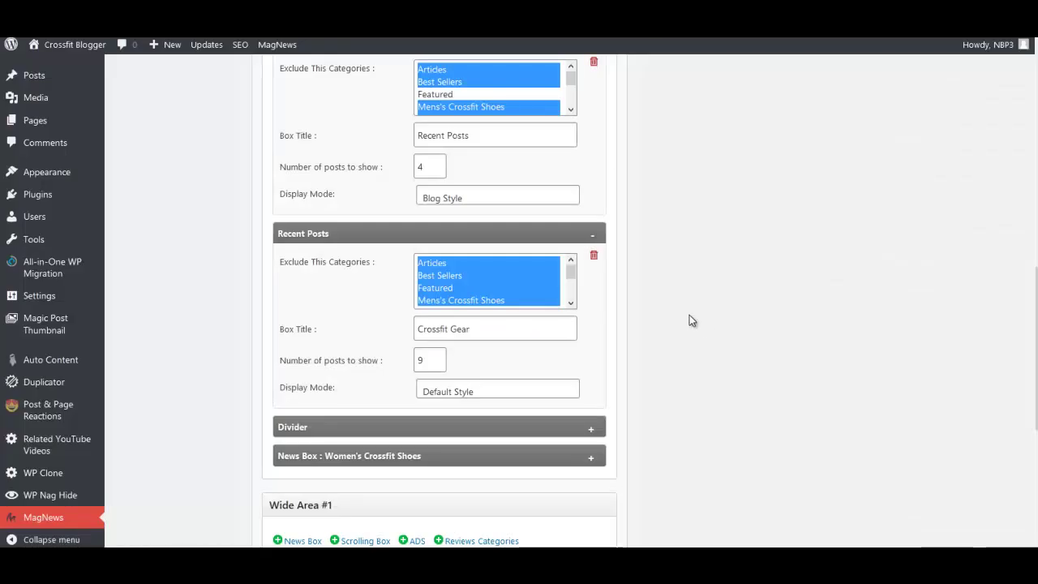
scroll(689, 320, down, 3)
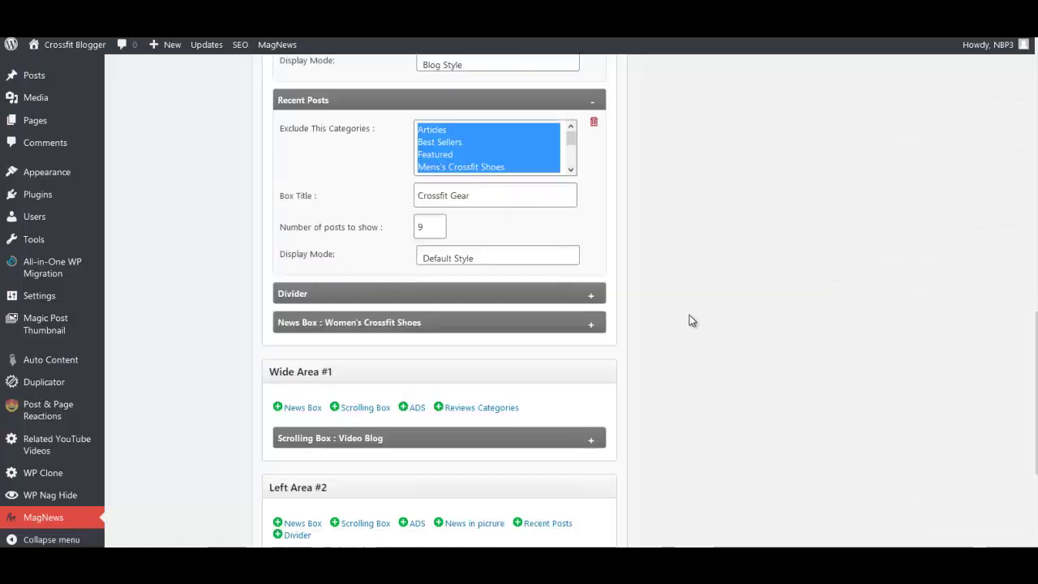
click(596, 327)
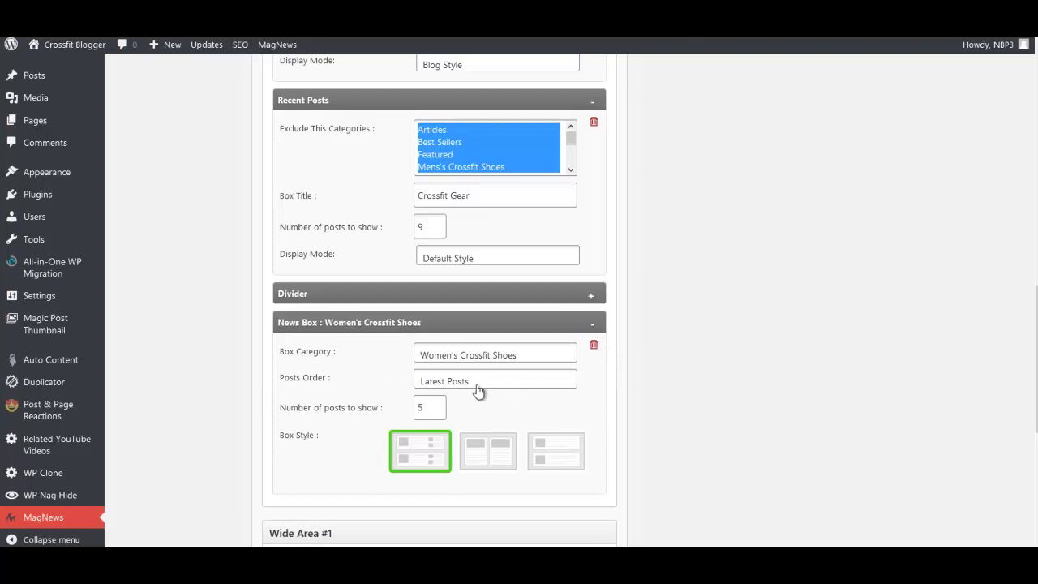
scroll(414, 456, down, 4)
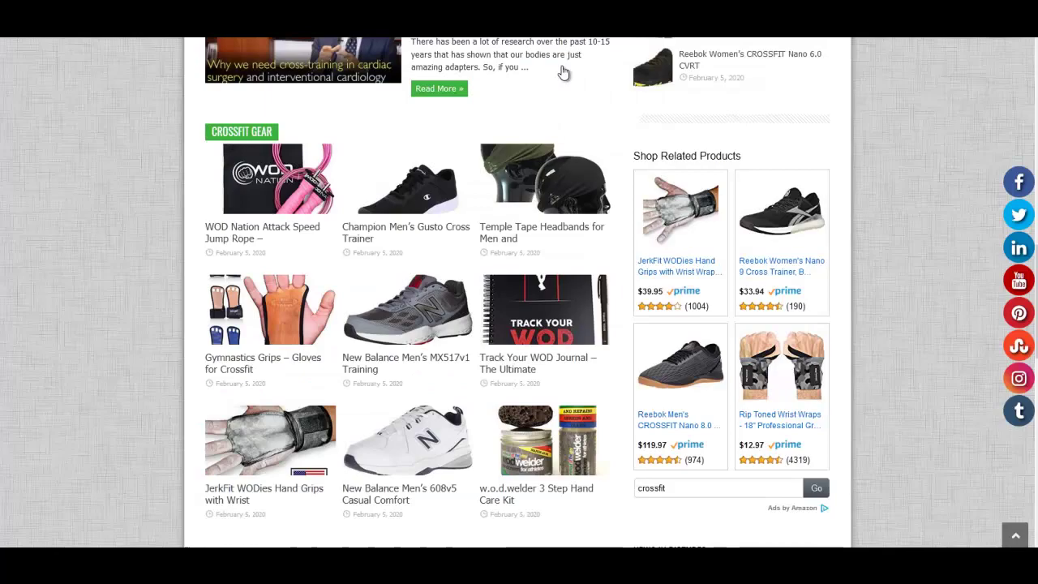
scroll(129, 347, down, 7)
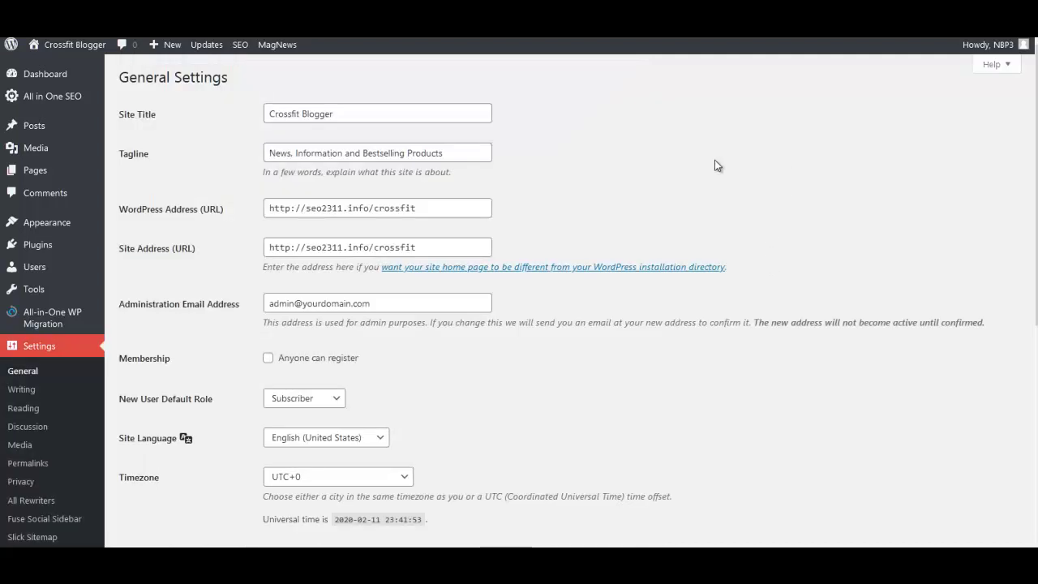
- Highlight the Administration Email Address in the WordPress General Settings and look over the remaining site options
scroll(321, 273, down, 1)
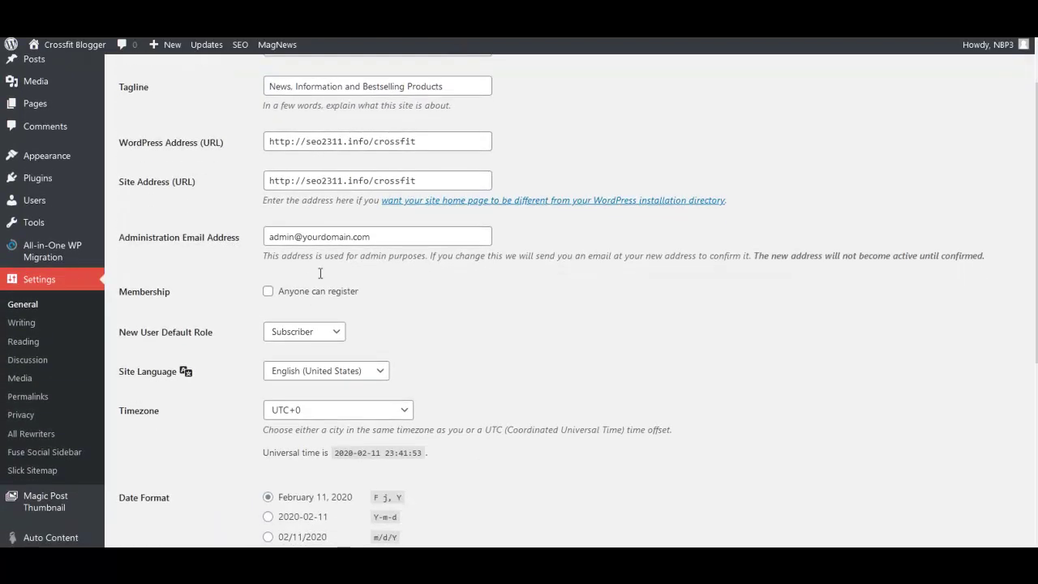
drag(387, 236, 265, 236)
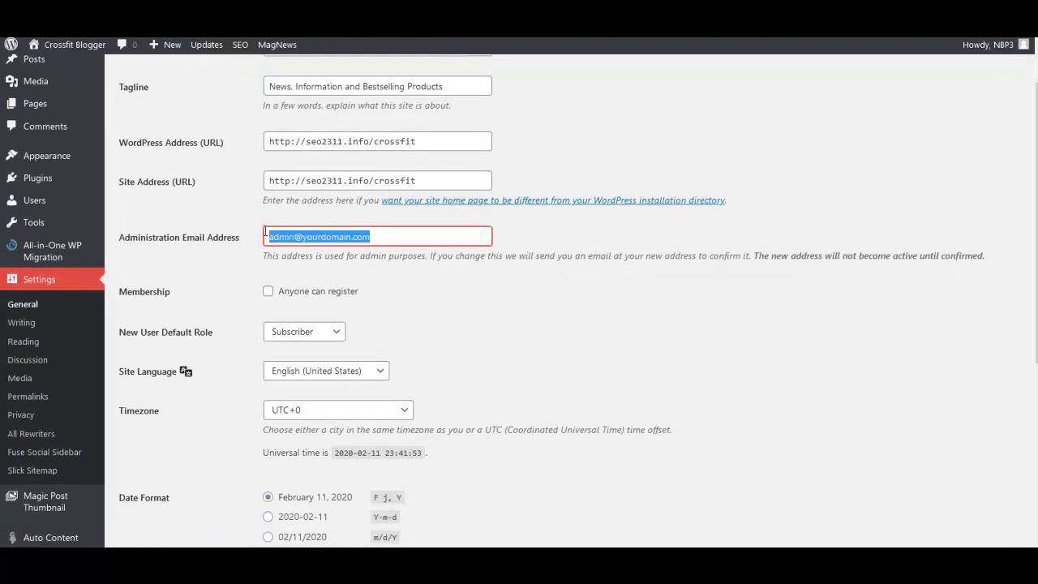
scroll(232, 251, down, 3)
scroll(230, 272, down, 2)
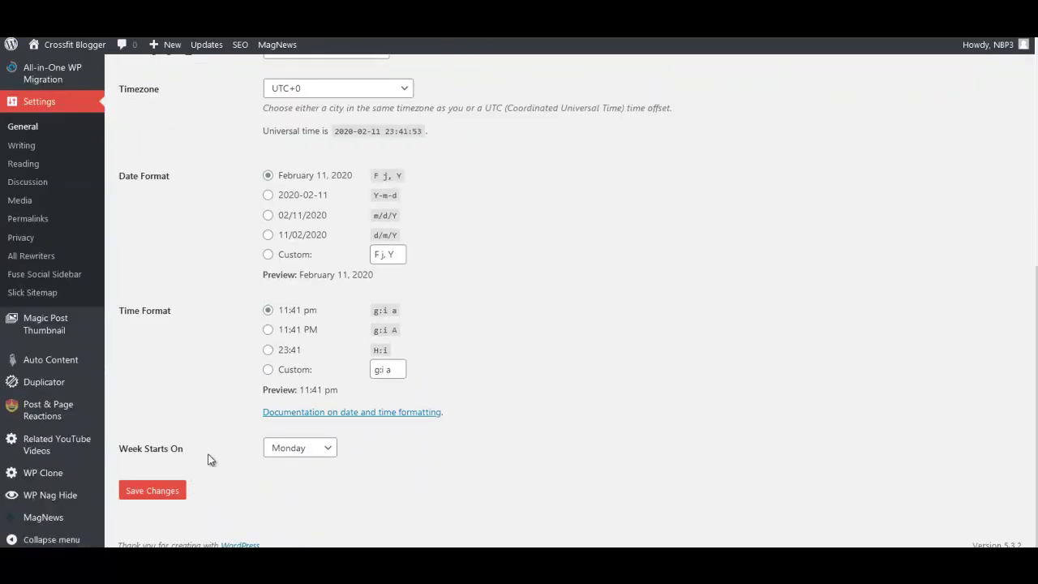
scroll(213, 389, up, 5)
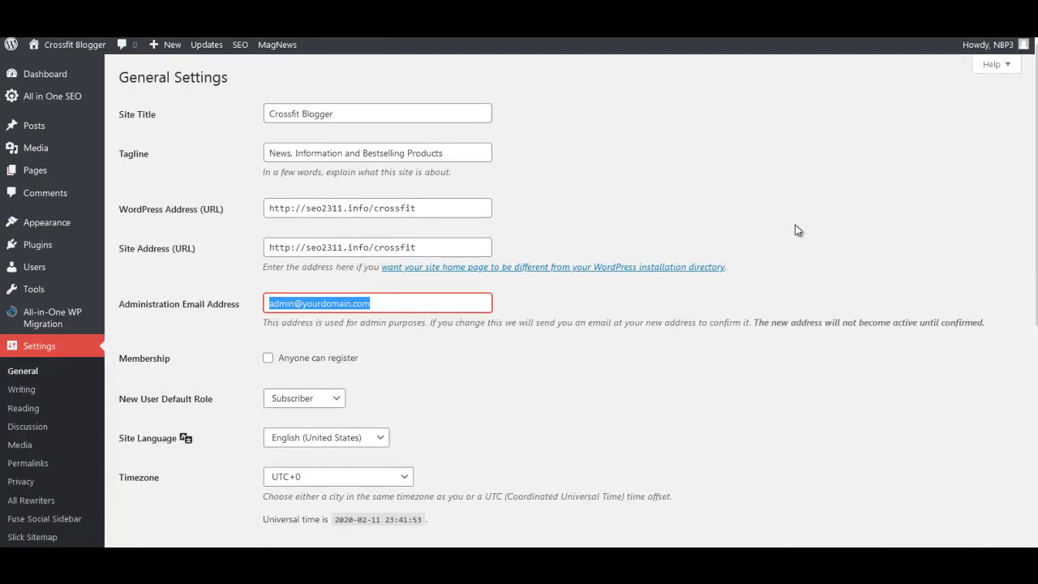
scroll(796, 227, down, 1)
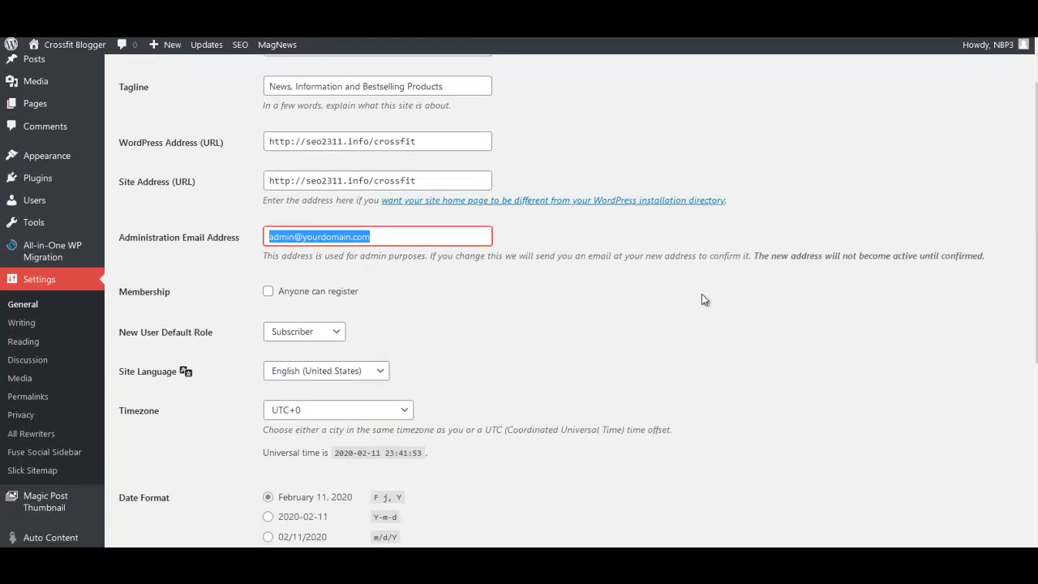